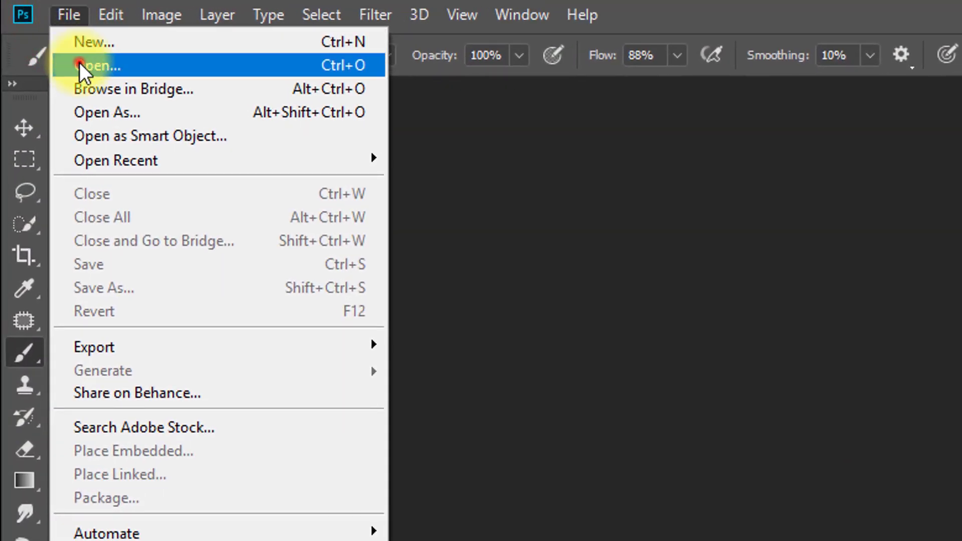
Open the image arte-surrealista-photoshop-2018-tutorial-español from the cloud folder on the Desktop
click(80, 64)
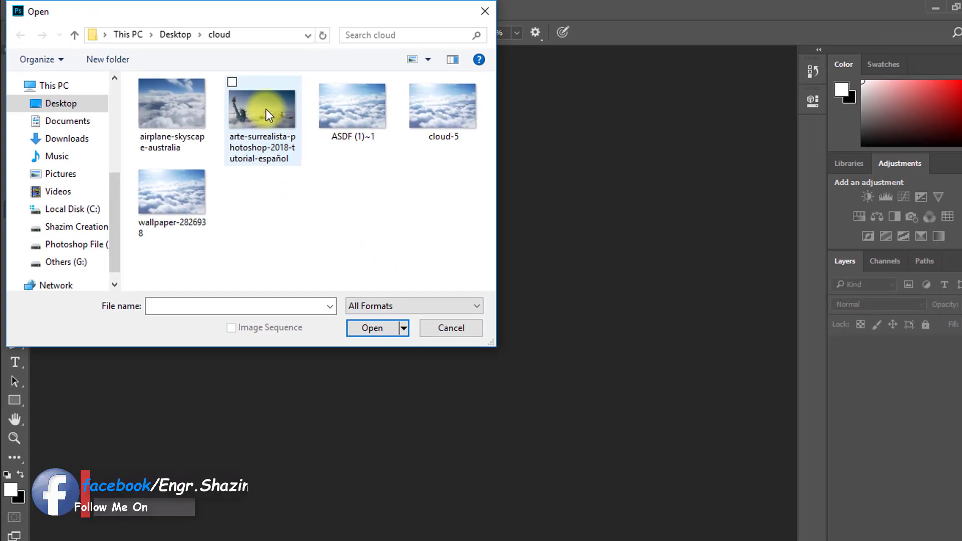
click(441, 188)
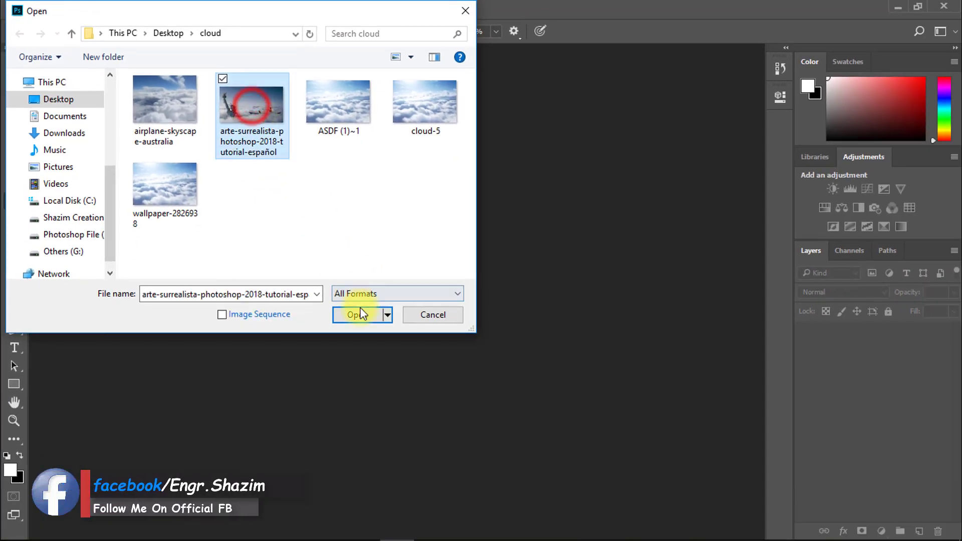
click(359, 314)
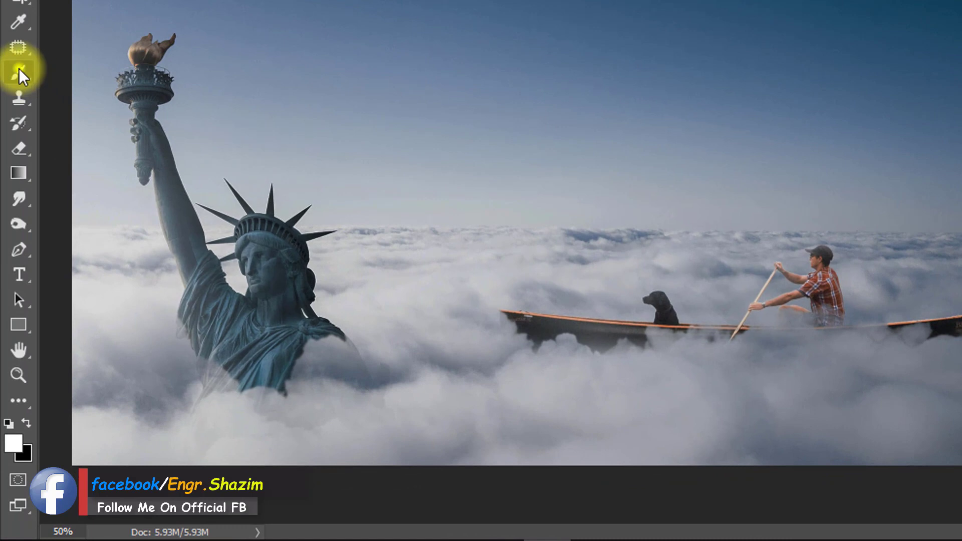
Enter Quick Mask mode with the Brush tool and paint black over the cloud band along the horizon behind the canoe
right_click(14, 194)
click(91, 70)
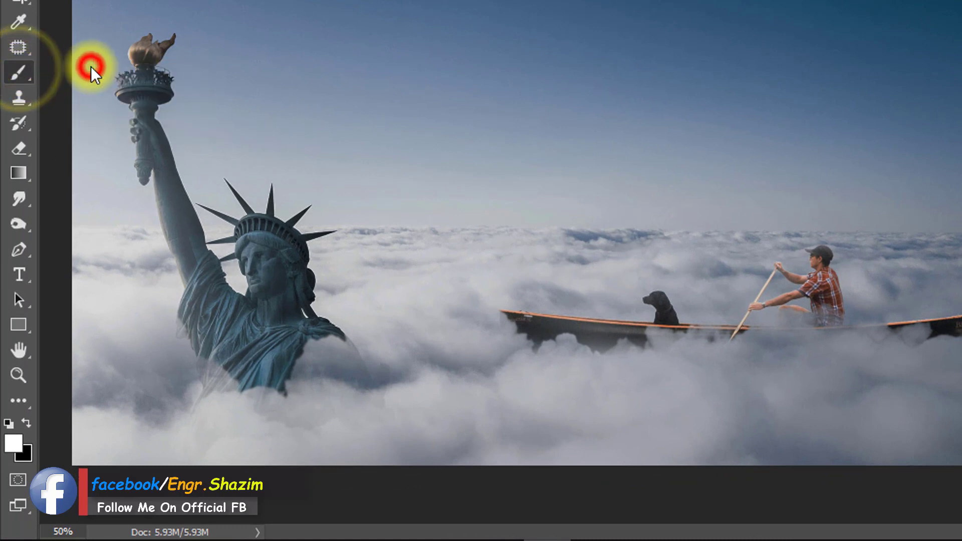
key(q)
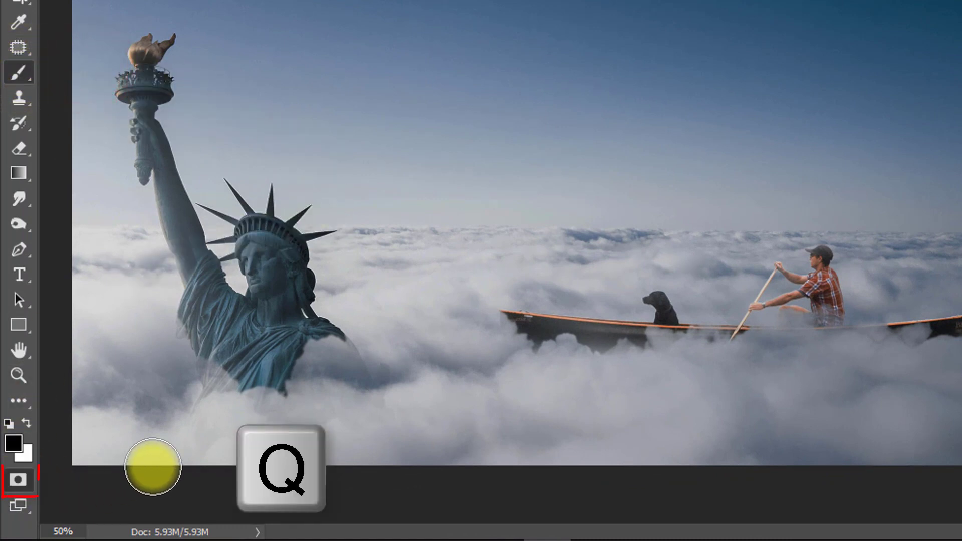
click(399, 279)
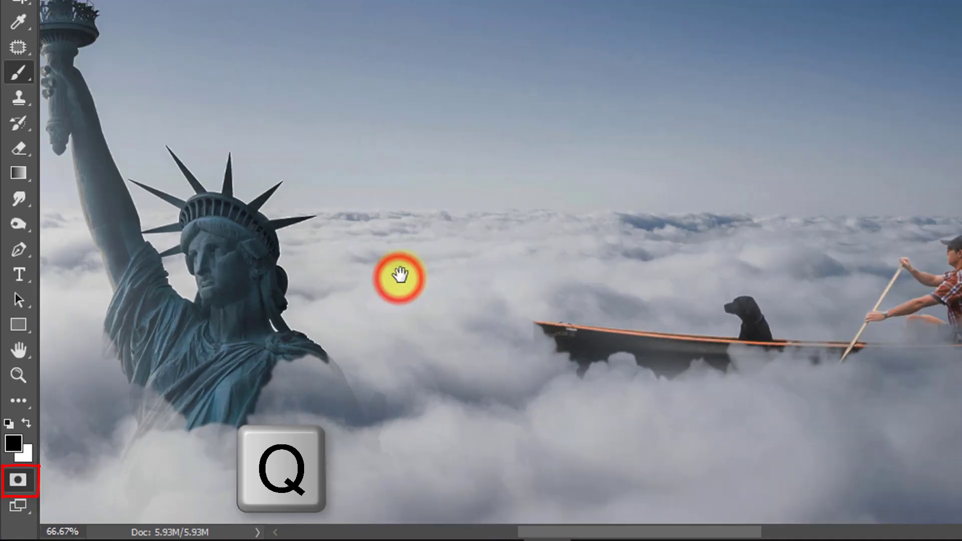
mouse_move(329, 256)
mouse_down()
mouse_move(725, 256)
mouse_move(537, 172)
mouse_up()
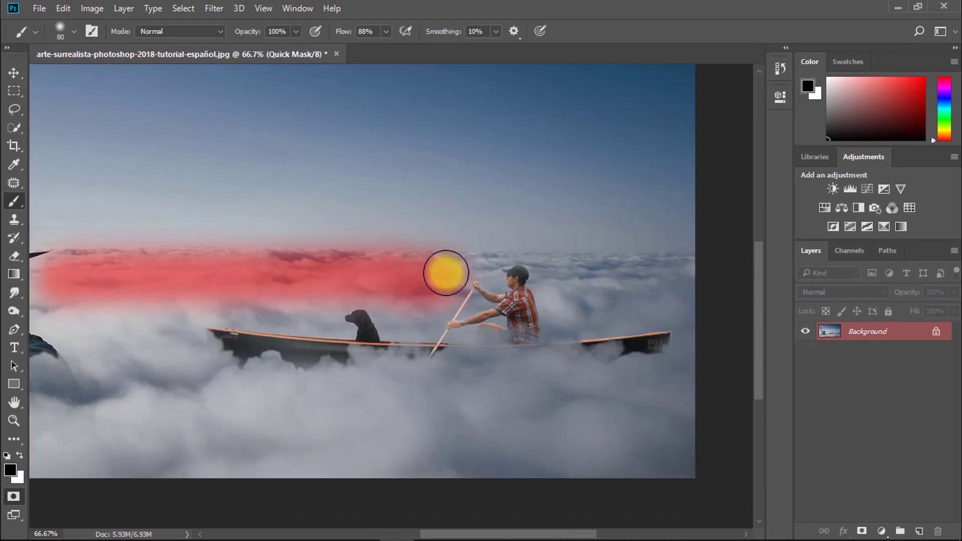
mouse_move(469, 265)
mouse_down()
mouse_move(683, 277)
mouse_move(550, 277)
mouse_move(549, 308)
mouse_move(648, 320)
mouse_move(637, 293)
mouse_move(585, 308)
mouse_move(694, 283)
mouse_move(690, 337)
mouse_move(641, 383)
mouse_move(308, 383)
mouse_move(214, 367)
mouse_move(203, 323)
mouse_move(332, 306)
mouse_up()
mouse_move(161, 327)
mouse_down()
mouse_move(420, 264)
mouse_move(327, 259)
mouse_up()
Enlarge the brush and mask the clouds around the rower and directly below the canoe
key(bracketright)
key(bracketright)
key(bracketright)
mouse_move(351, 304)
mouse_down()
mouse_move(439, 280)
mouse_move(544, 360)
mouse_move(651, 363)
mouse_up()
drag(522, 375, 349, 328)
Enlarge the brush to 250 and mask the remaining foreground clouds across the lower part of the image
key(bracketright)
key(bracketright)
key(bracketright)
key(bracketright)
key(bracketright)
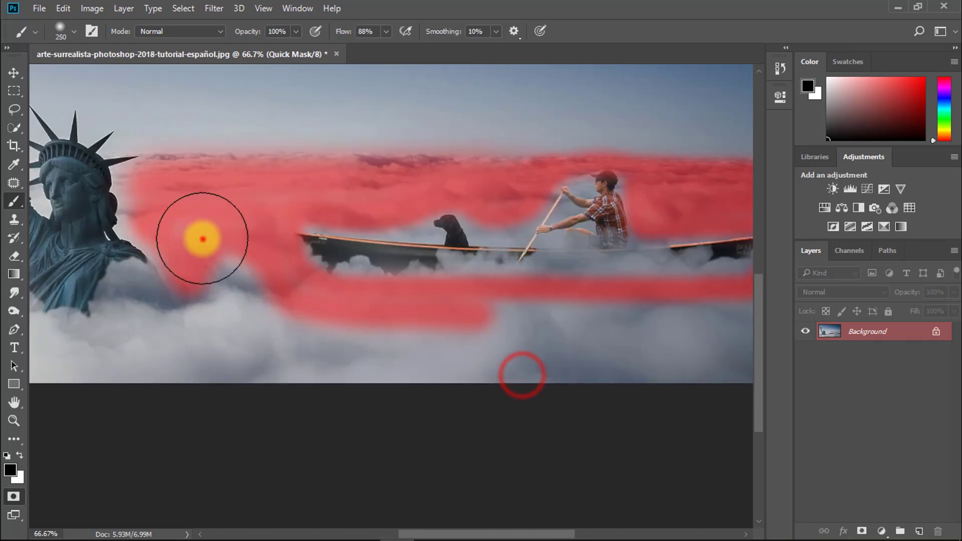
mouse_move(203, 239)
mouse_down()
mouse_move(406, 329)
mouse_move(672, 332)
mouse_up()
drag(576, 344, 371, 331)
mouse_move(363, 336)
mouse_down()
mouse_move(498, 330)
mouse_move(288, 368)
mouse_move(215, 365)
mouse_up()
mouse_move(211, 364)
mouse_down()
mouse_move(526, 360)
mouse_move(240, 362)
mouse_up()
drag(234, 361, 596, 359)
mouse_move(666, 331)
mouse_down()
mouse_move(374, 365)
mouse_move(475, 346)
mouse_up()
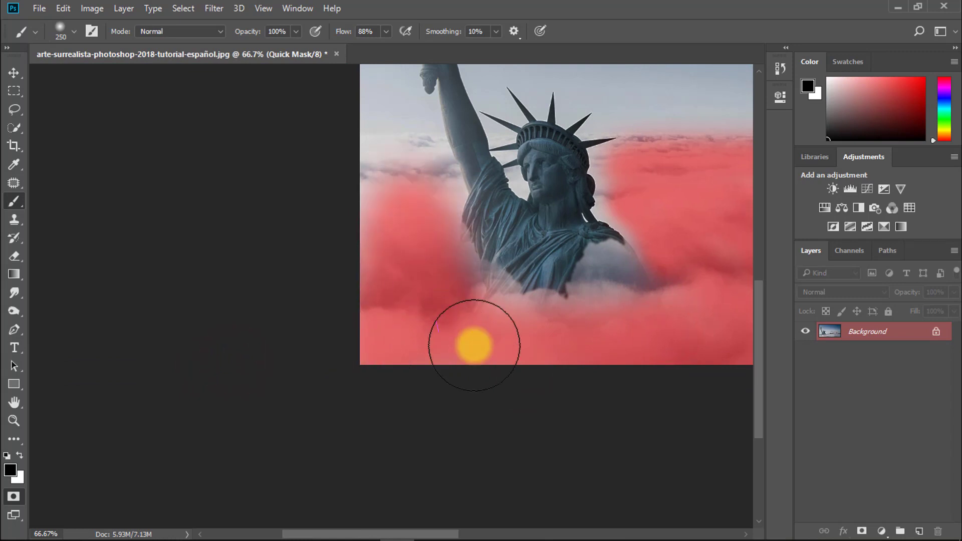
Reduce the brush to 125 and mask the clouds at the image's left edge and close around the statue
drag(421, 333, 418, 414)
key(bracketleft)
key(bracketleft)
key(bracketleft)
key(bracketleft)
mouse_move(379, 265)
mouse_down()
mouse_move(378, 296)
mouse_move(426, 245)
mouse_move(472, 382)
mouse_up()
mouse_move(386, 243)
mouse_down()
mouse_move(350, 232)
mouse_move(366, 411)
mouse_up()
drag(681, 260, 477, 288)
mouse_move(411, 281)
mouse_down()
mouse_move(430, 326)
mouse_move(451, 341)
mouse_up()
drag(576, 332, 537, 331)
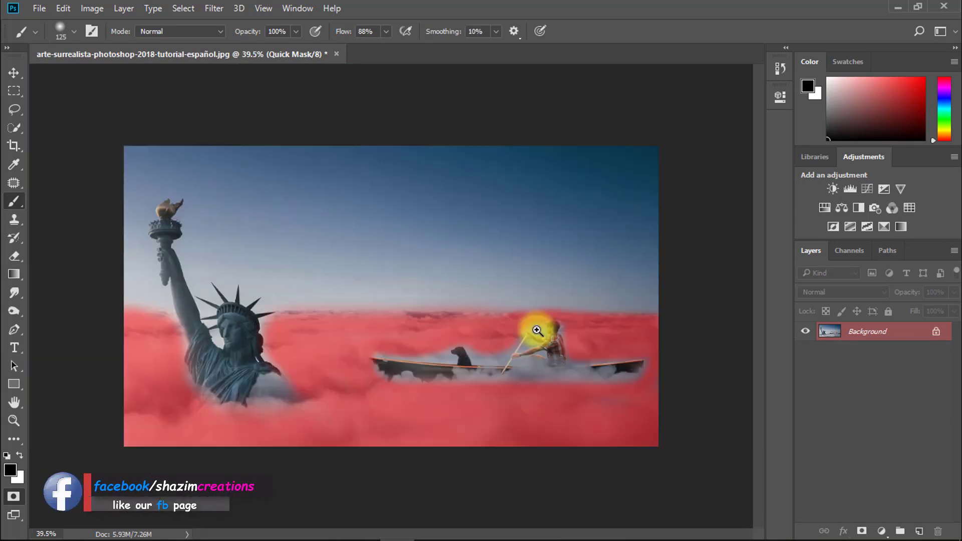
Switch the foreground color to white and clear the mask spill around the dog and along the canoe's hull
scroll(537, 330, up, 5)
drag(513, 403, 522, 297)
drag(270, 333, 308, 326)
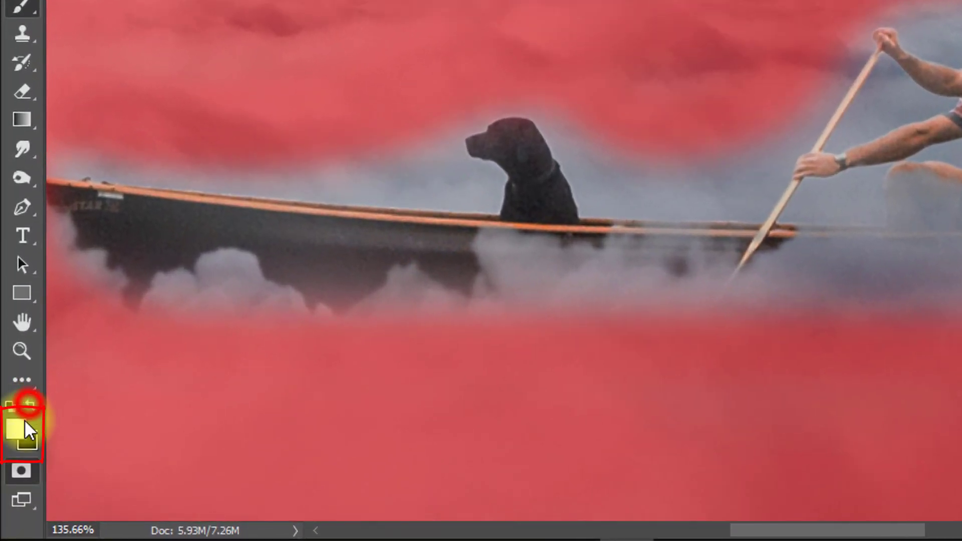
drag(511, 177, 553, 225)
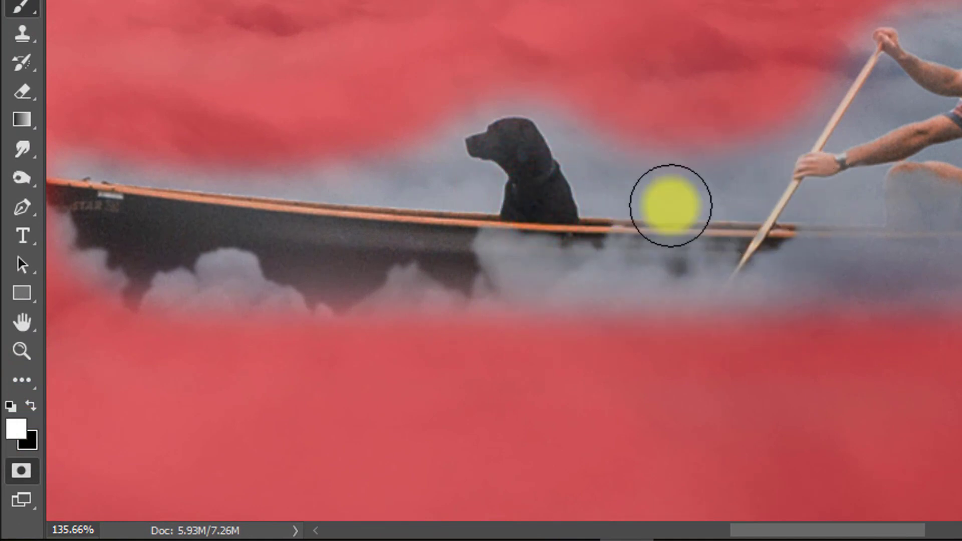
drag(247, 207, 312, 221)
mouse_move(158, 228)
mouse_down()
mouse_move(102, 195)
mouse_move(322, 300)
mouse_up()
mouse_move(262, 294)
mouse_down()
mouse_move(344, 230)
mouse_move(594, 251)
mouse_move(947, 236)
mouse_move(506, 219)
mouse_move(865, 234)
mouse_up()
drag(928, 193, 672, 289)
Clear the mask spill around the rower, his paddle and the far end of the canoe with white
drag(474, 66, 482, 46)
drag(469, 59, 466, 84)
mouse_move(428, 66)
mouse_down()
mouse_move(291, 133)
mouse_move(293, 202)
mouse_up()
mouse_move(386, 85)
mouse_down()
mouse_move(475, 60)
mouse_move(524, 187)
mouse_up()
mouse_move(530, 180)
mouse_down()
mouse_move(539, 227)
mouse_move(961, 279)
mouse_up()
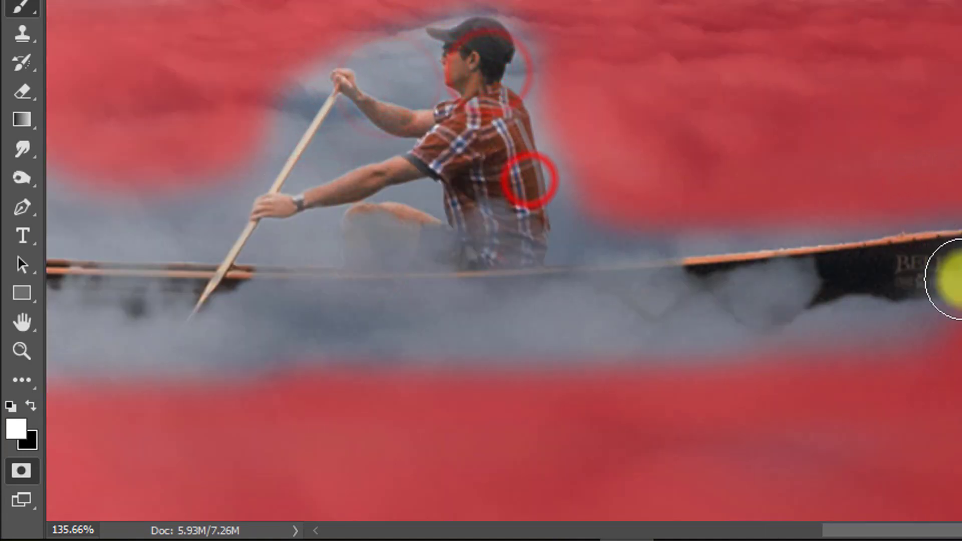
drag(585, 273, 952, 221)
drag(745, 206, 952, 195)
drag(474, 189, 952, 225)
drag(567, 226, 668, 194)
drag(789, 131, 849, 277)
mouse_move(845, 193)
mouse_down()
mouse_move(877, 311)
mouse_move(731, 128)
mouse_up()
Clear the mask spill from the statue's outline and lower robe with white
mouse_move(707, 23)
mouse_down()
mouse_move(844, 275)
mouse_move(920, 348)
mouse_move(481, 358)
mouse_move(388, 391)
mouse_up()
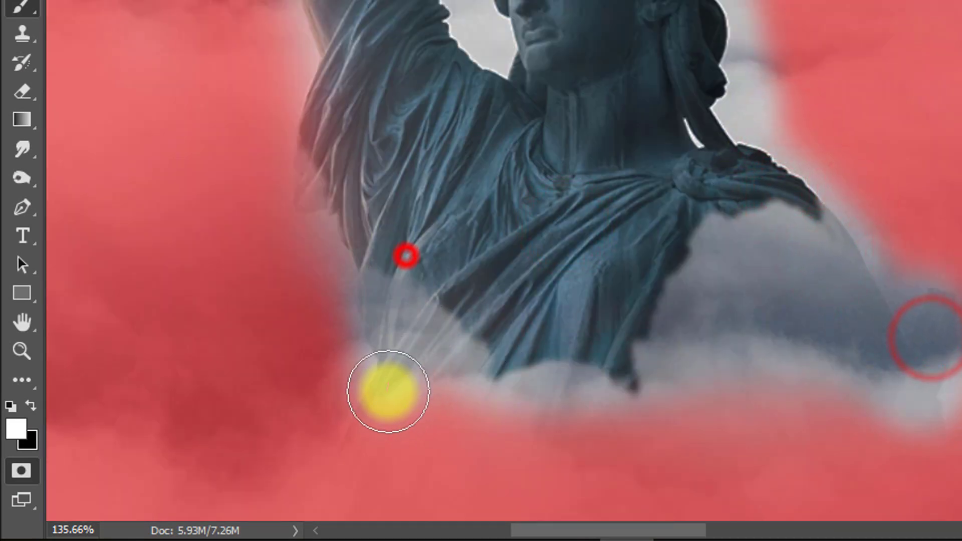
drag(413, 131, 405, 273)
drag(361, 338, 322, 286)
mouse_move(335, 226)
mouse_down()
mouse_move(280, 1)
mouse_move(354, 297)
mouse_up()
drag(709, 227, 576, 236)
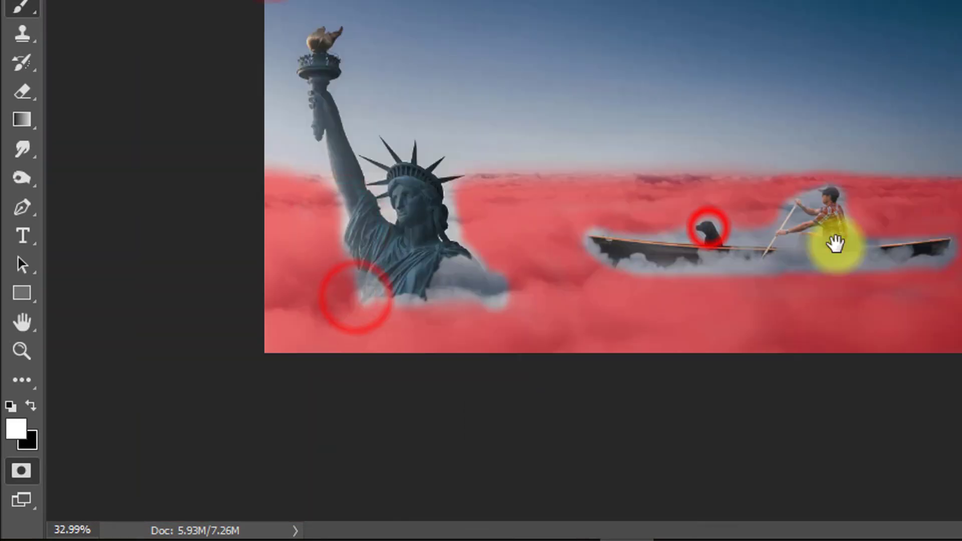
Exit Quick Mask mode, invert the selection and copy the clouds onto a new layer, checking it with the background hidden
key(q)
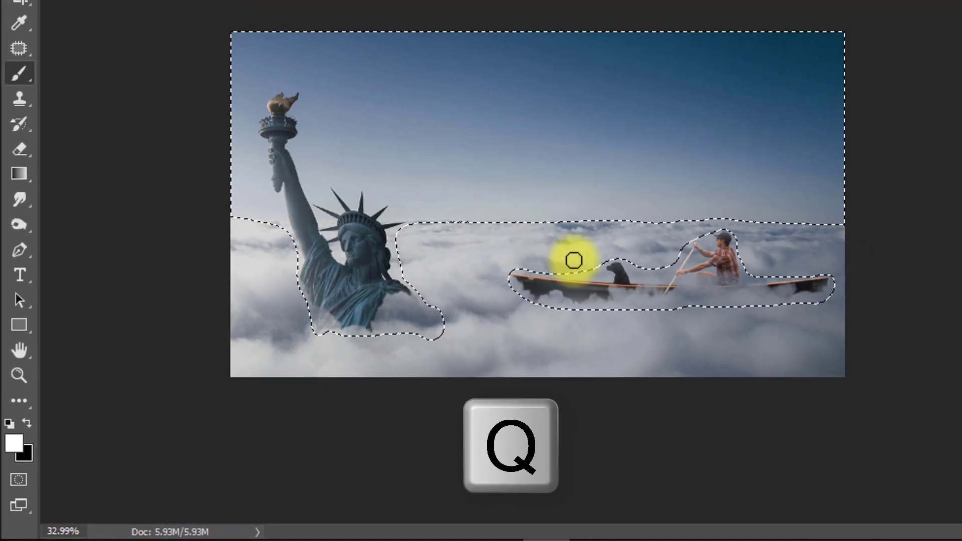
key(ctrl+shift+i)
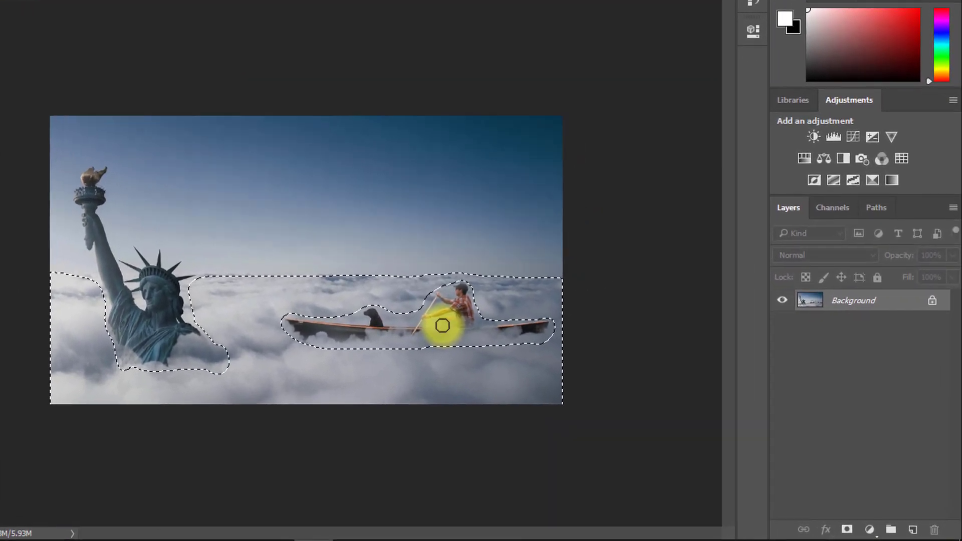
key(ctrl+j)
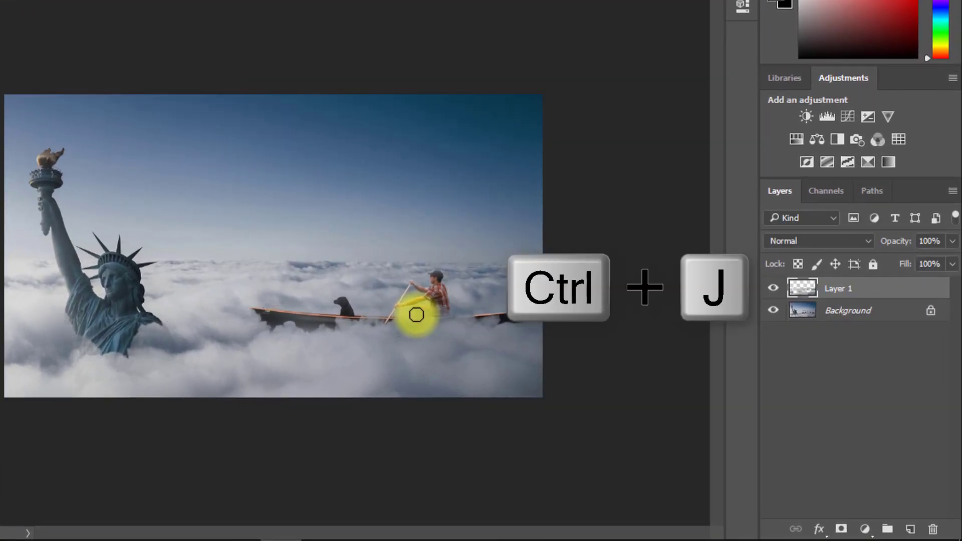
click(774, 312)
click(774, 311)
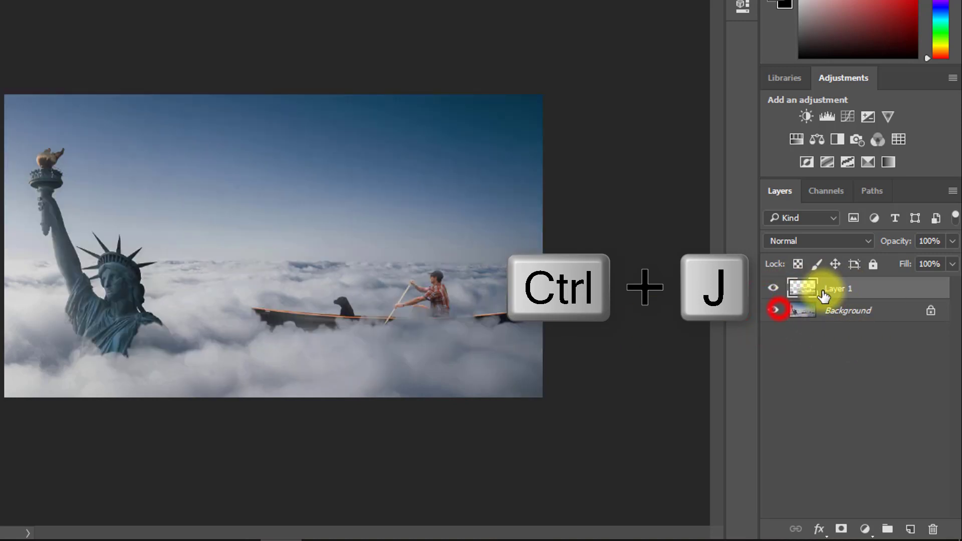
Rename the copied cloud layer as Cloud and convert it to a smart object
double_click(827, 288)
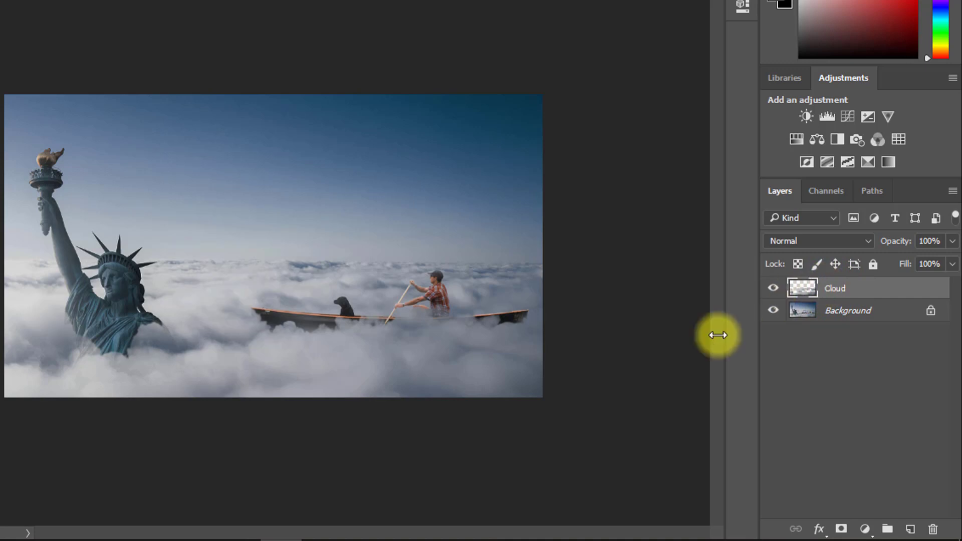
right_click(838, 292)
click(542, 219)
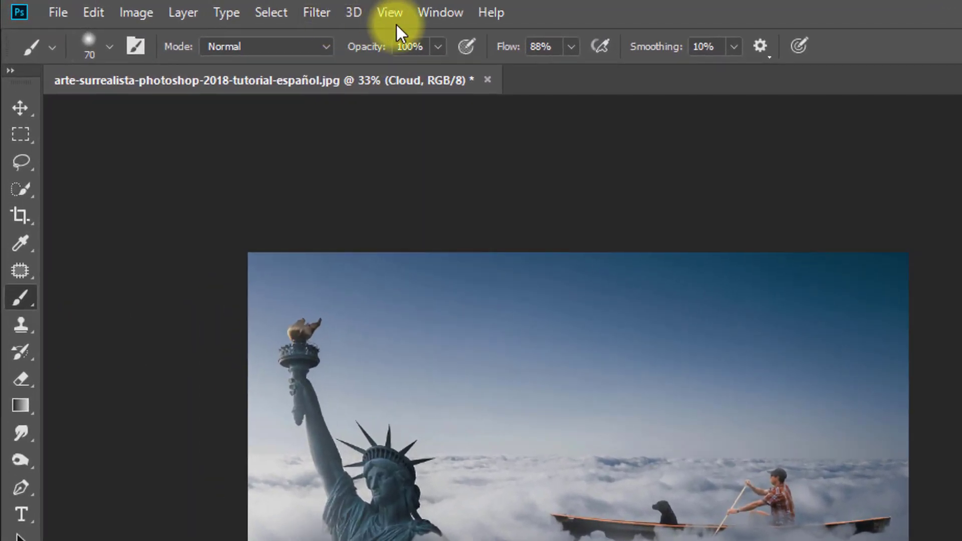
Create a video timeline for the document and shorten the Cloud clip to 02:00f
click(423, 12)
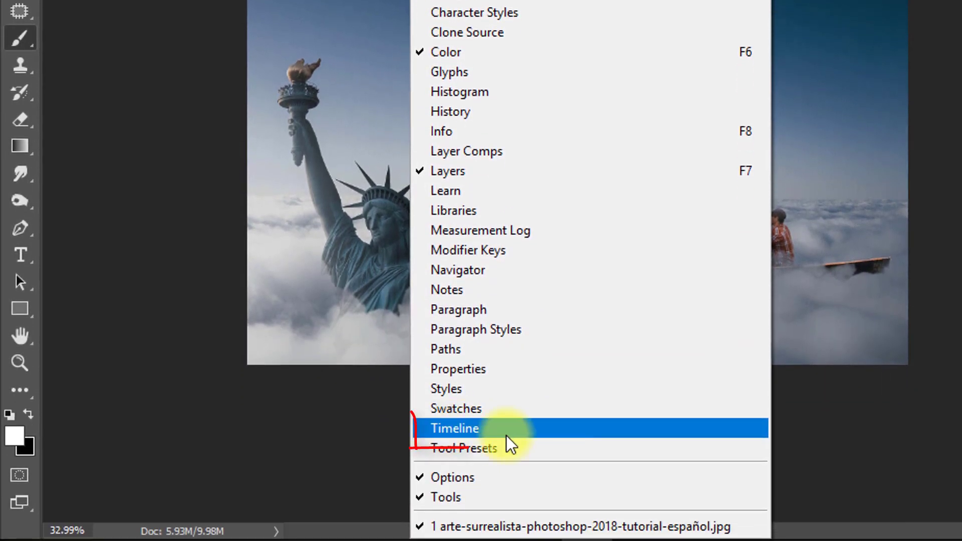
click(497, 425)
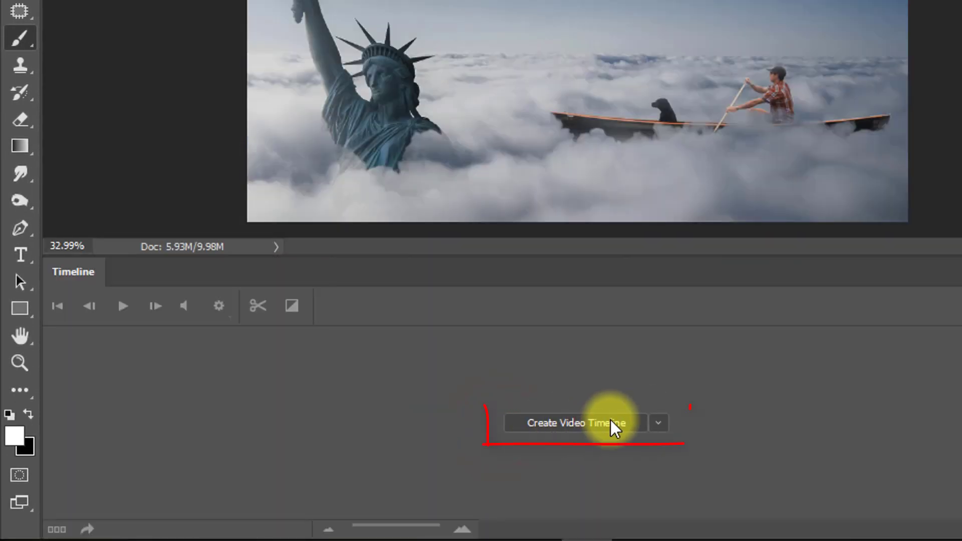
click(570, 424)
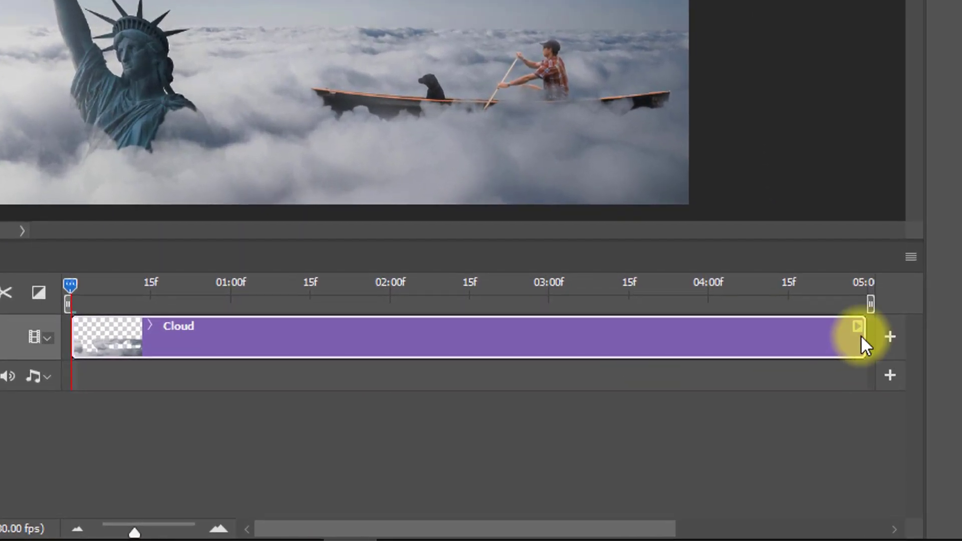
drag(756, 394, 737, 395)
mouse_move(835, 339)
mouse_down()
mouse_move(337, 344)
mouse_move(384, 341)
mouse_up()
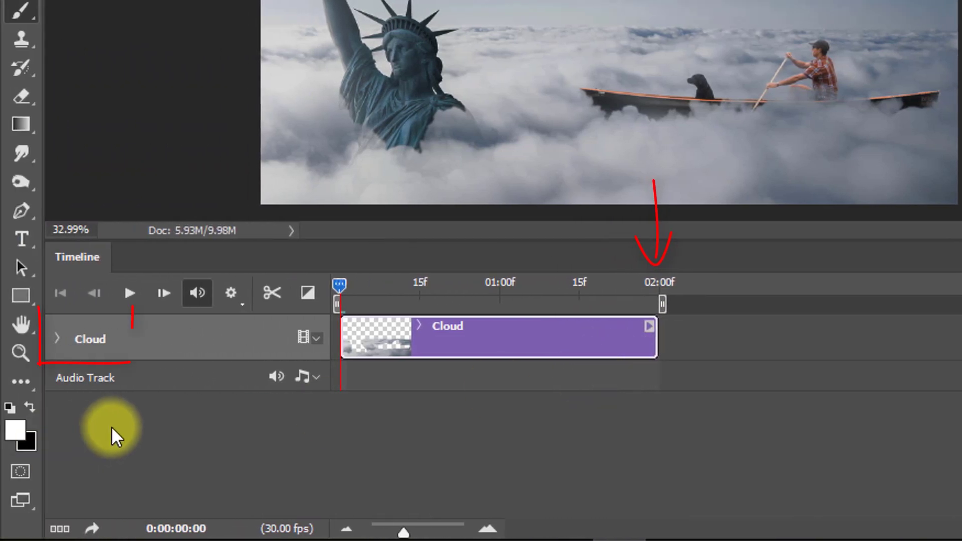
Add a Transform keyframe at the start of the Cloud clip and move the playhead to 0:00:01:29
click(56, 338)
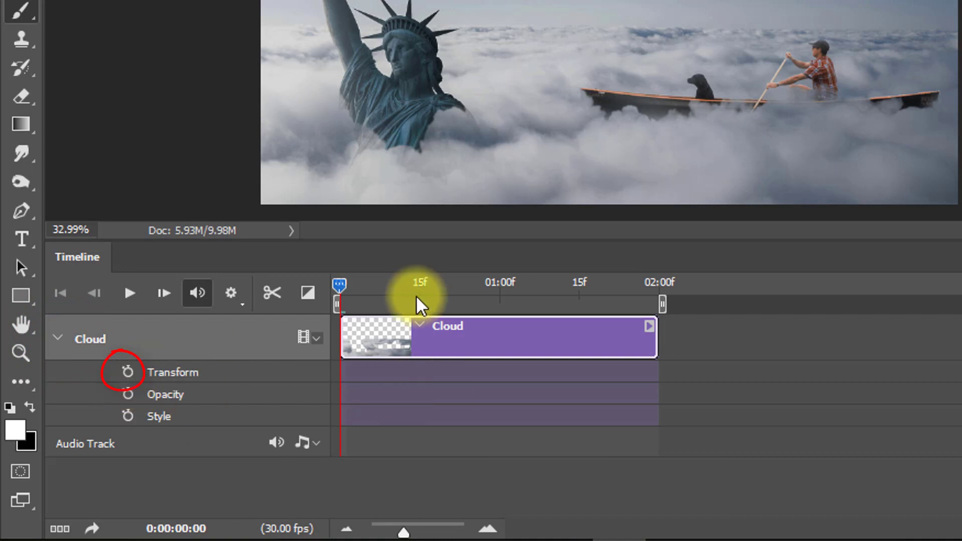
drag(349, 284, 341, 282)
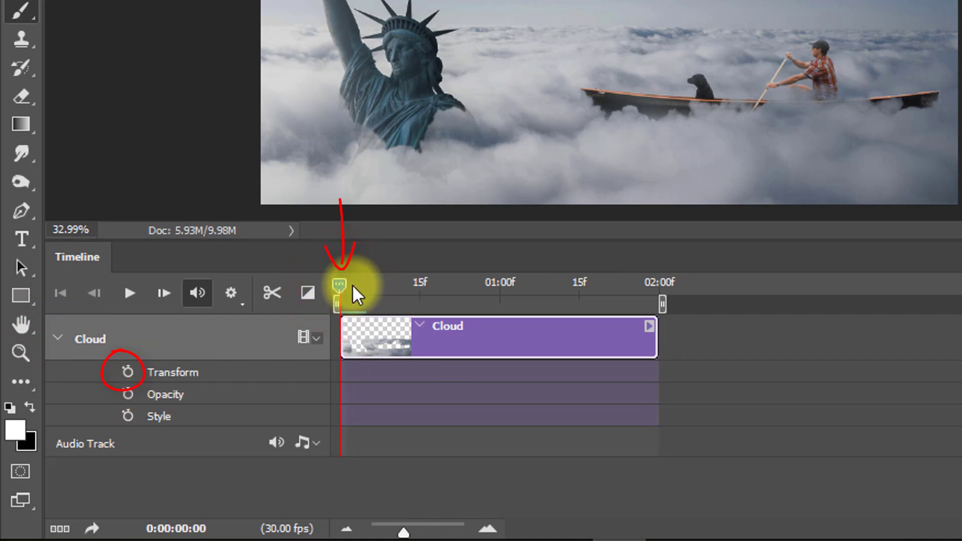
drag(341, 283, 630, 279)
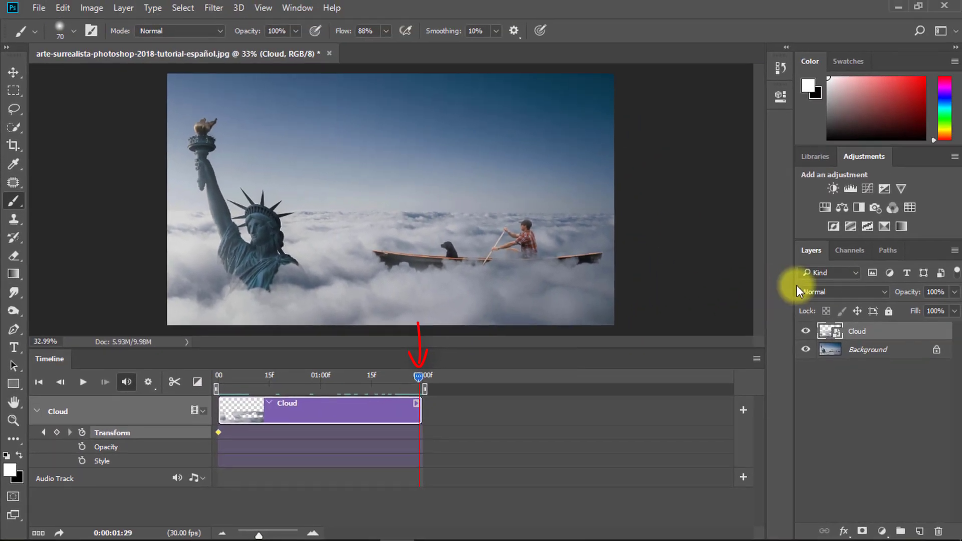
Free-transform the Cloud layer by shifting it about 200 px right and stretching its left edge back to the image border, then return the playhead to the start
key(ctrl+t)
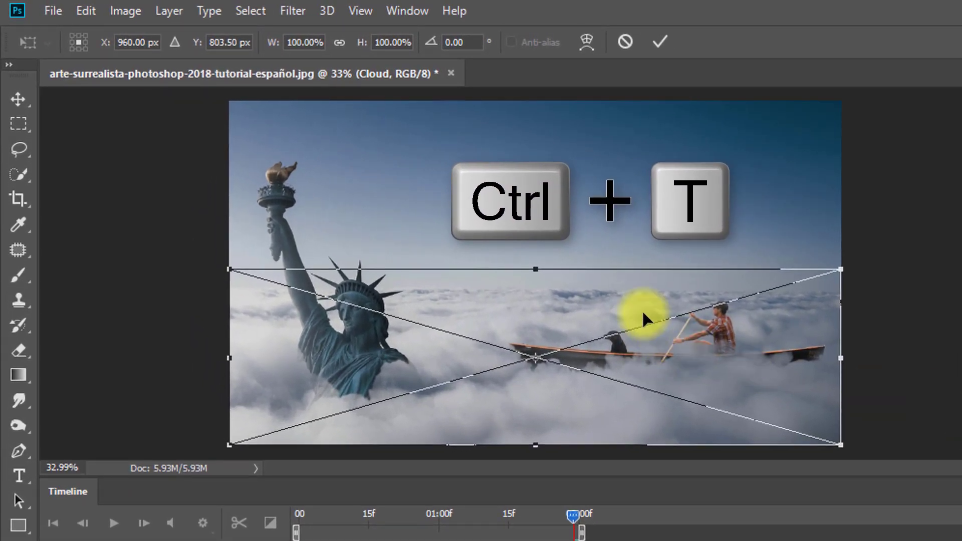
click(543, 324)
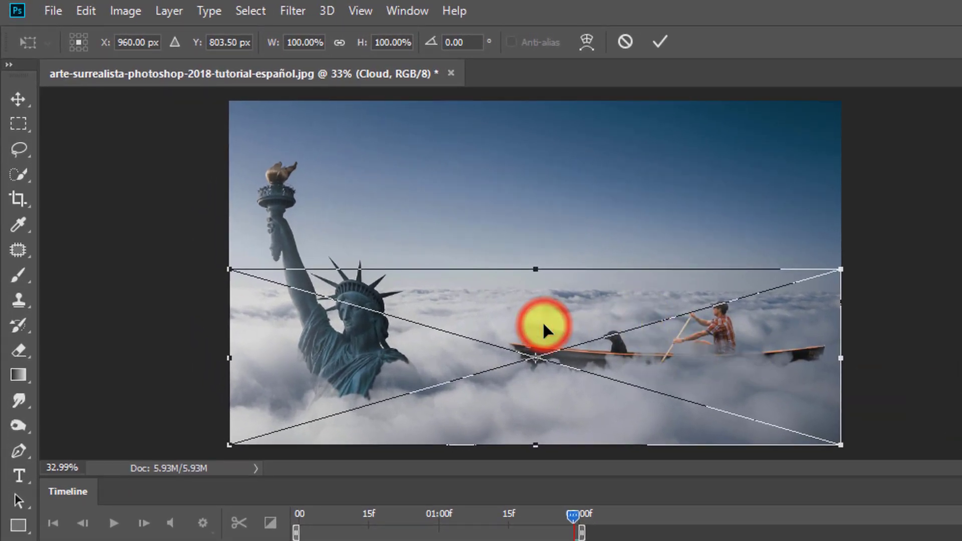
click(546, 325)
drag(546, 325, 612, 325)
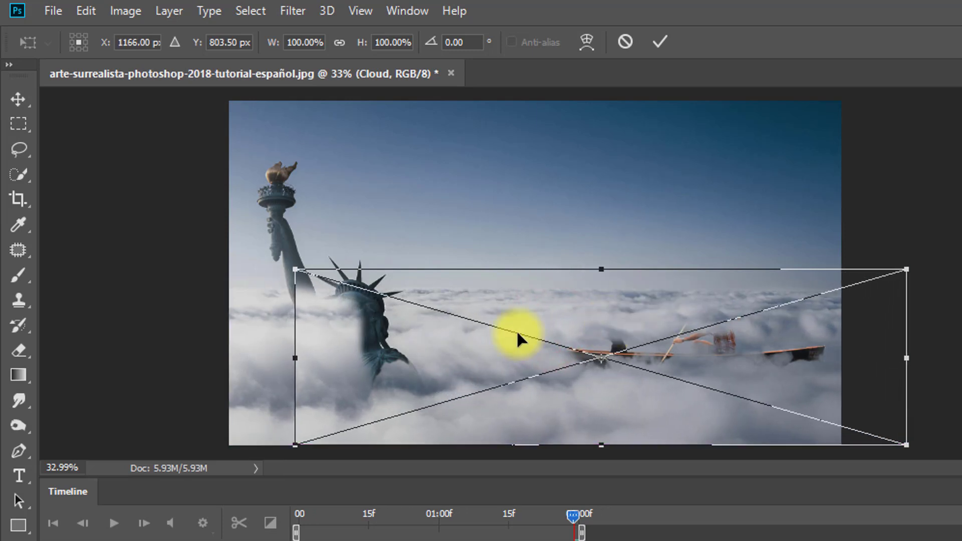
drag(295, 358, 232, 353)
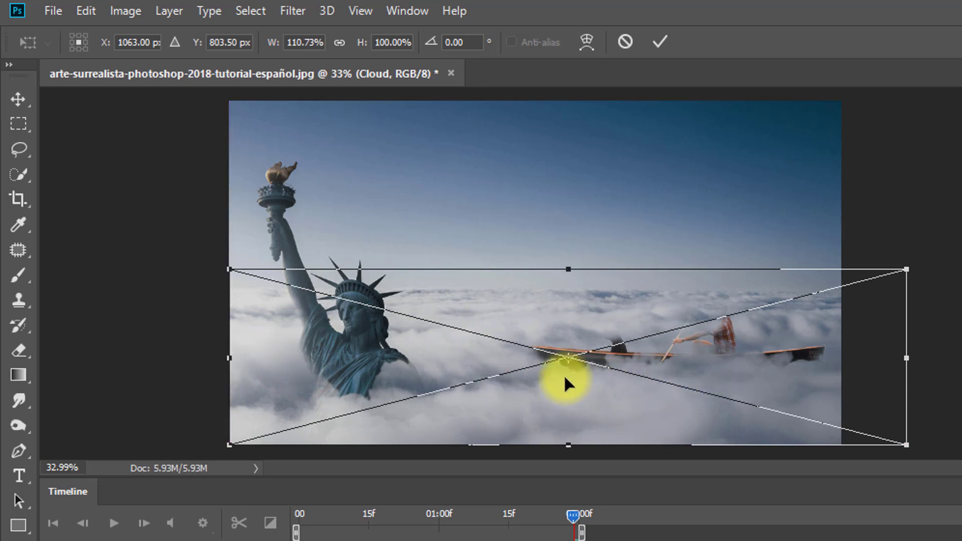
drag(570, 356, 548, 335)
drag(238, 355, 237, 356)
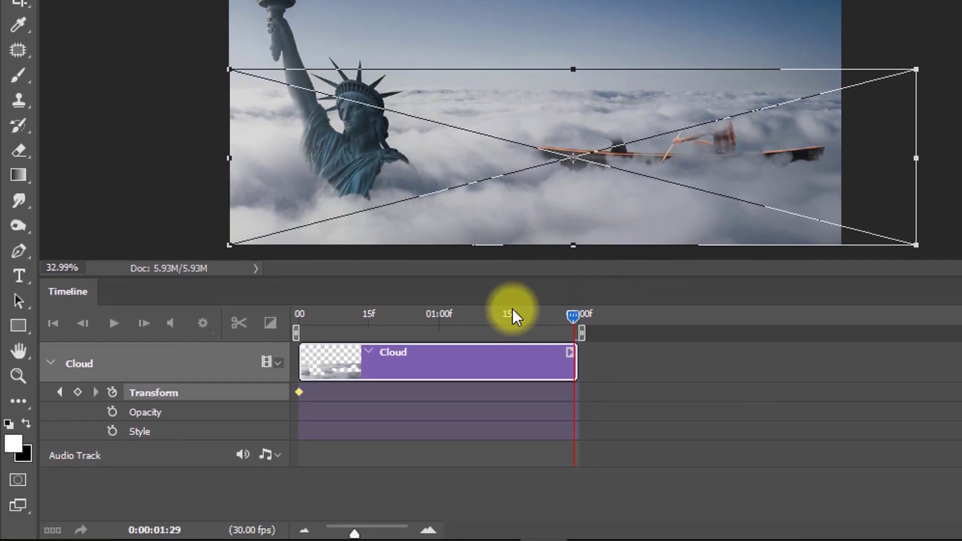
key(Return)
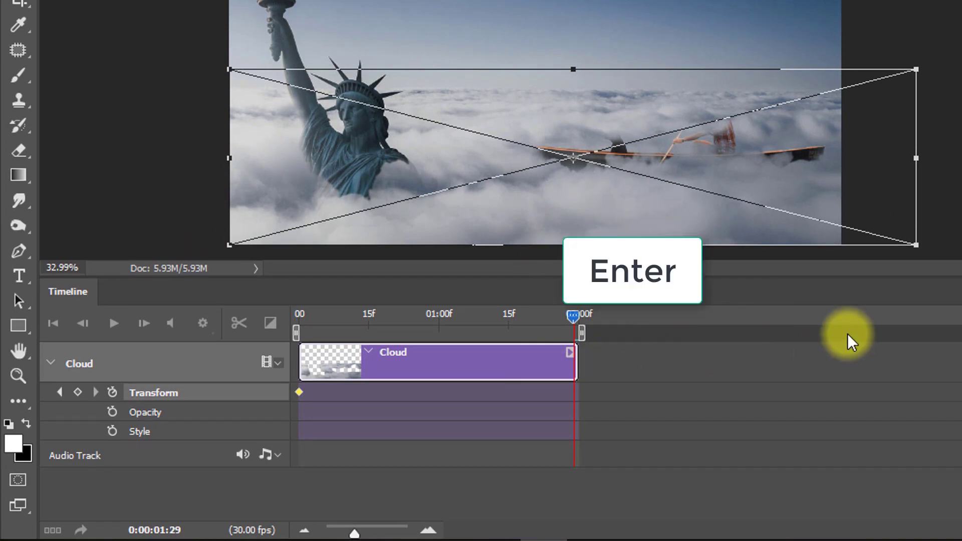
drag(572, 323, 311, 323)
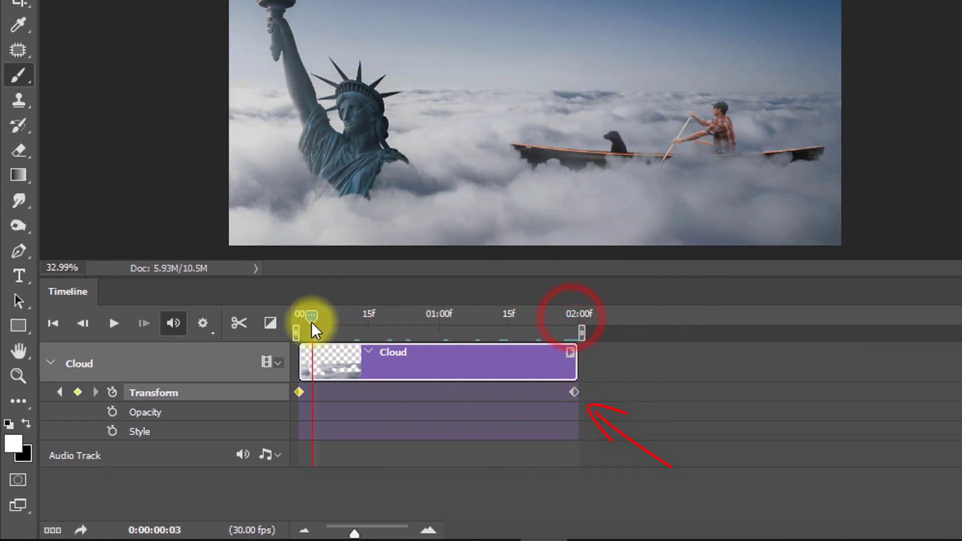
Preview the cloud motion, and add a fade transition to both the start and the end of the Cloud clip
click(112, 326)
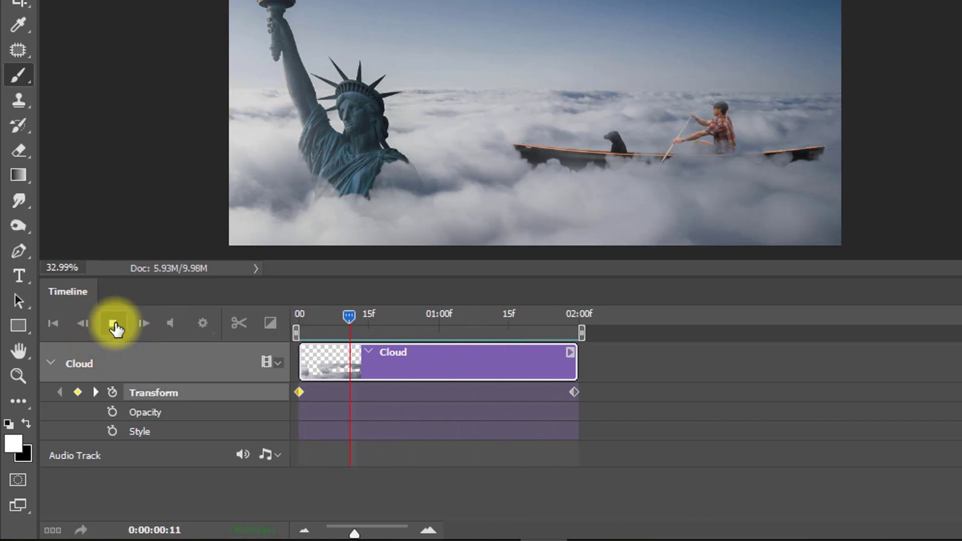
click(113, 326)
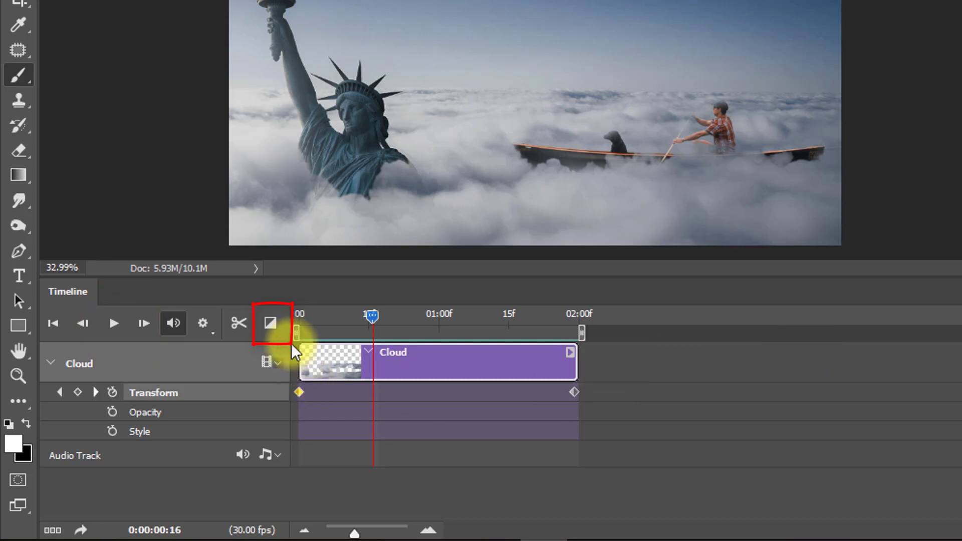
click(270, 322)
drag(317, 154, 346, 362)
drag(331, 160, 501, 373)
Play the timeline from the start to check how the Cloud clip fades in and out
click(369, 314)
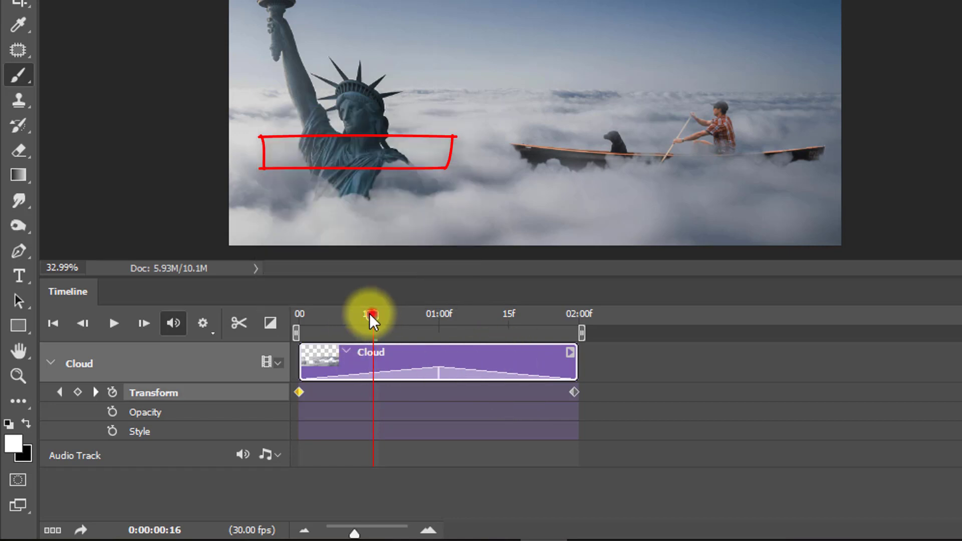
mouse_move(304, 316)
mouse_down()
mouse_move(350, 316)
mouse_move(302, 315)
mouse_up()
click(104, 327)
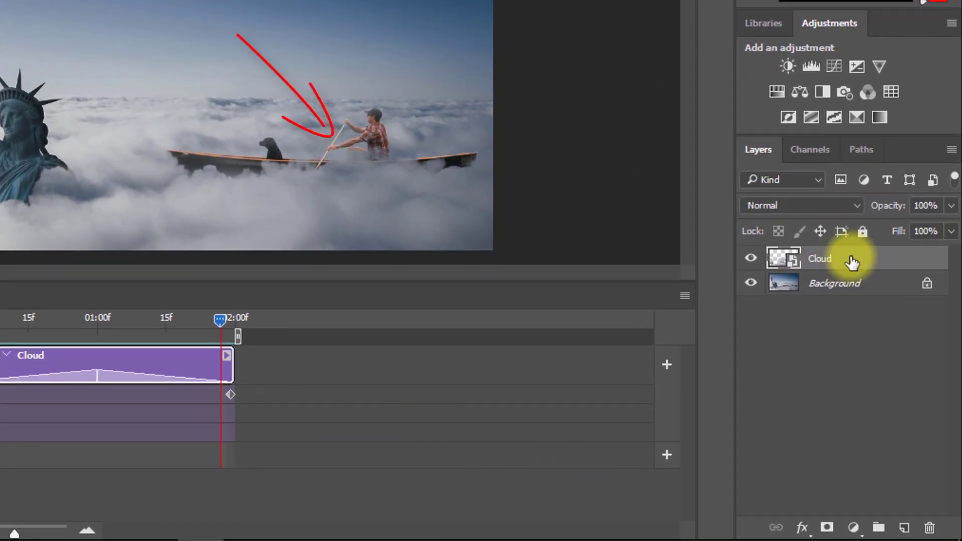
Enter Quick Mask mode on the Background layer with the Brush tool and make black the foreground colour
click(846, 284)
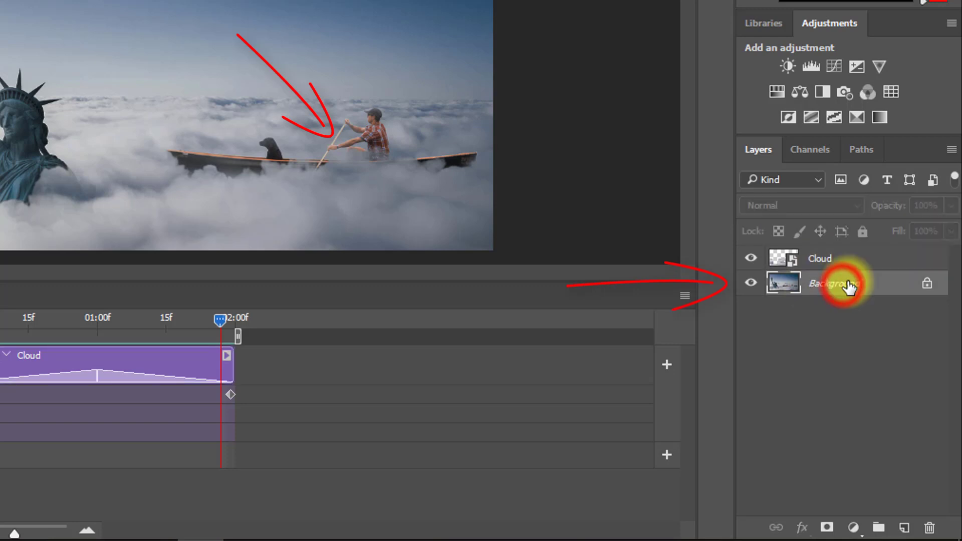
drag(304, 141, 353, 145)
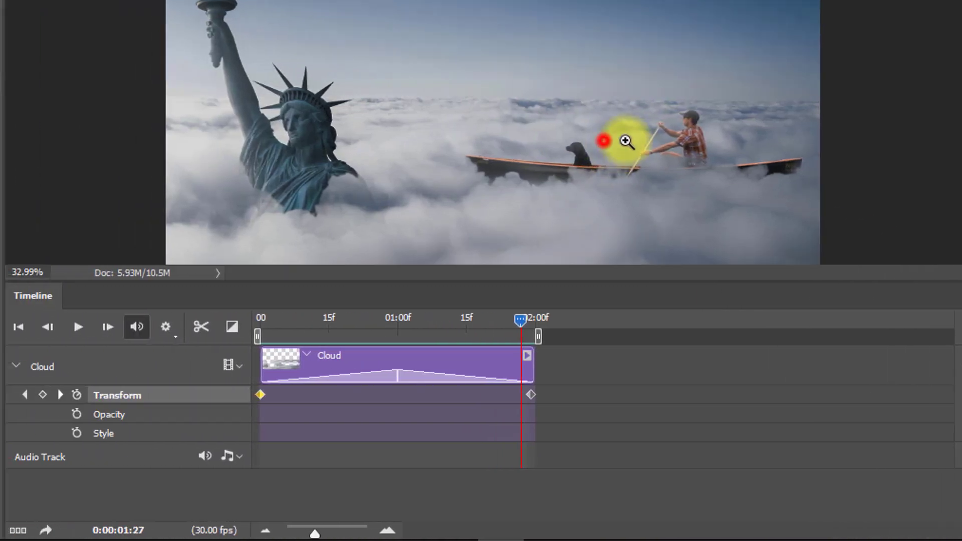
drag(711, 145, 643, 106)
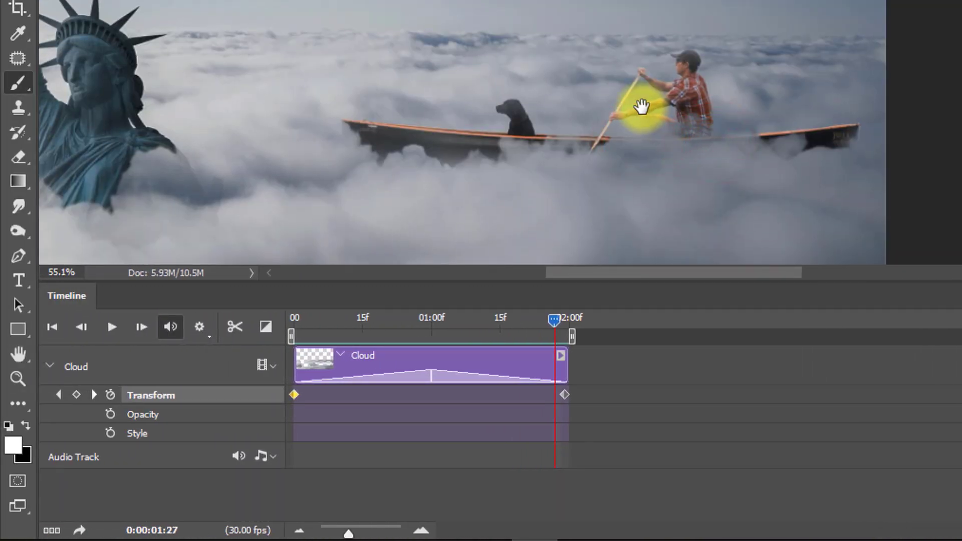
alt+click(576, 108)
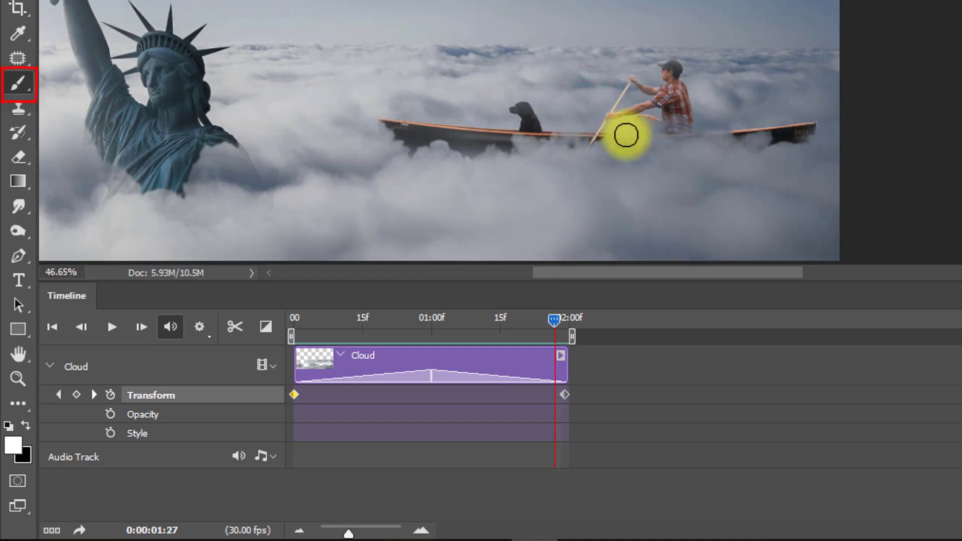
key(q)
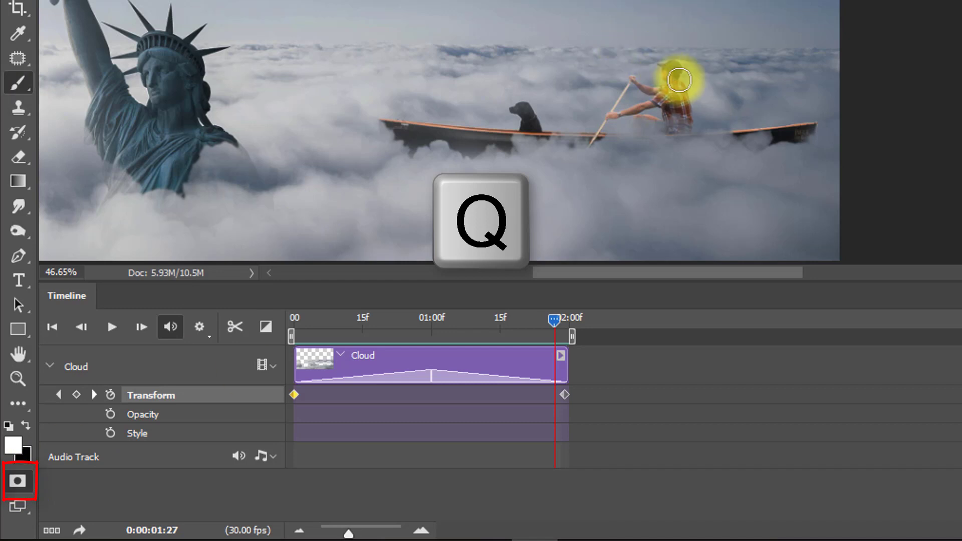
drag(661, 67, 722, 74)
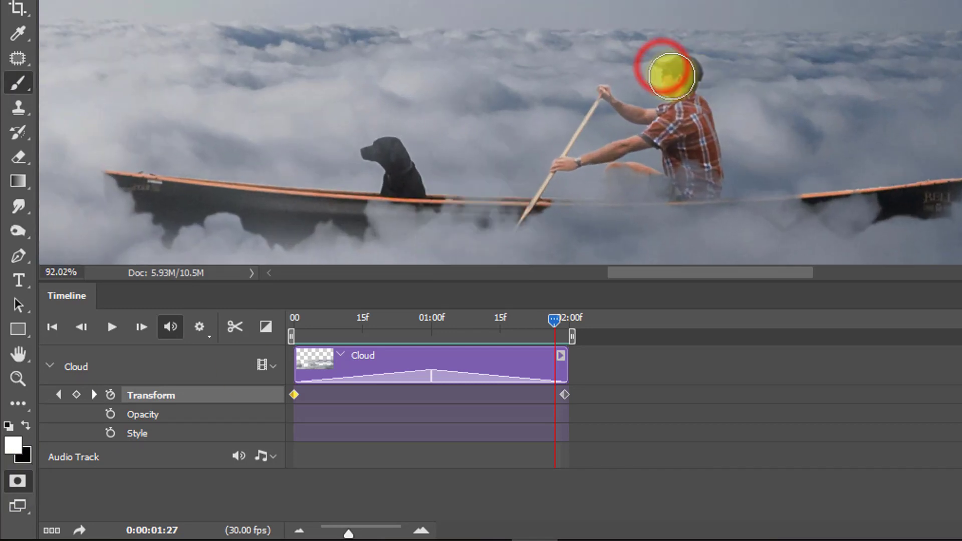
click(20, 85)
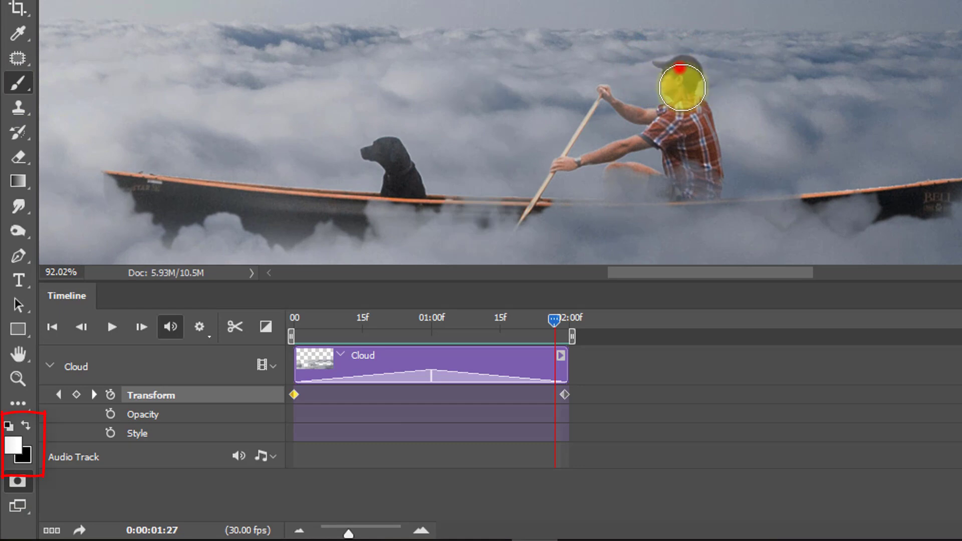
click(24, 426)
Paint the quick mask over the rower, the paddle, the dog and the whole canoe, including its cloud-covered lower edge
mouse_move(685, 74)
mouse_down()
mouse_move(708, 200)
mouse_move(698, 85)
mouse_move(942, 70)
mouse_move(803, 101)
mouse_move(659, 103)
mouse_up()
drag(635, 17, 498, 97)
click(495, 106)
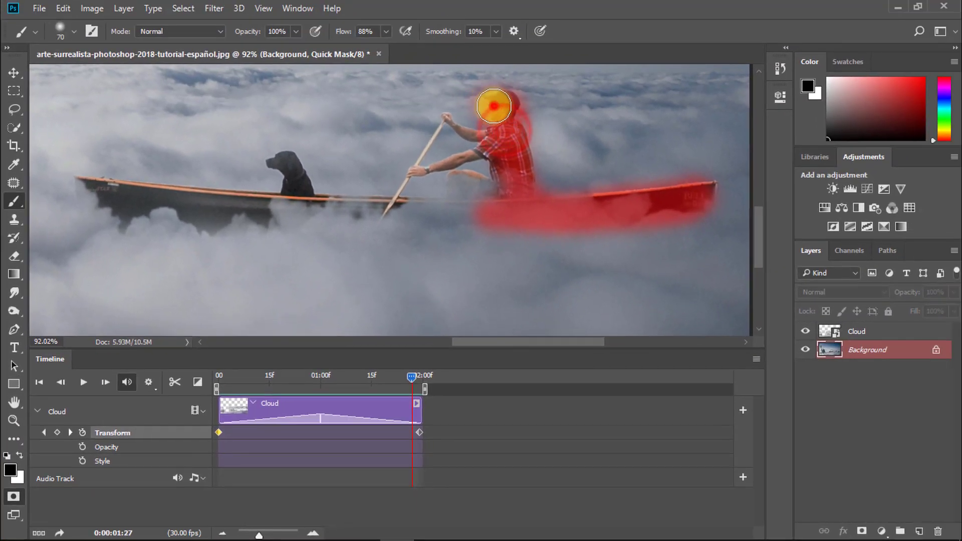
click(449, 122)
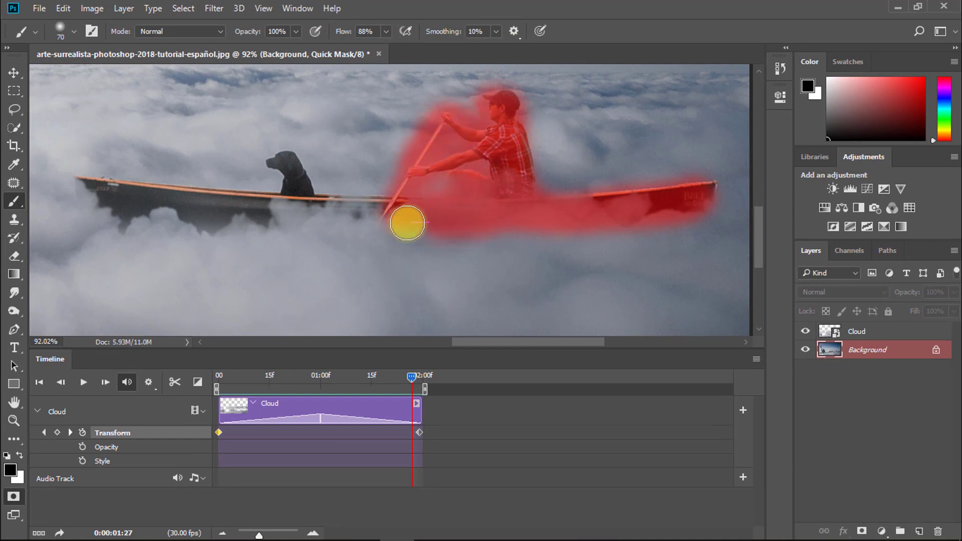
drag(407, 223, 405, 199)
mouse_move(293, 199)
mouse_down()
mouse_move(153, 212)
mouse_move(283, 204)
mouse_up()
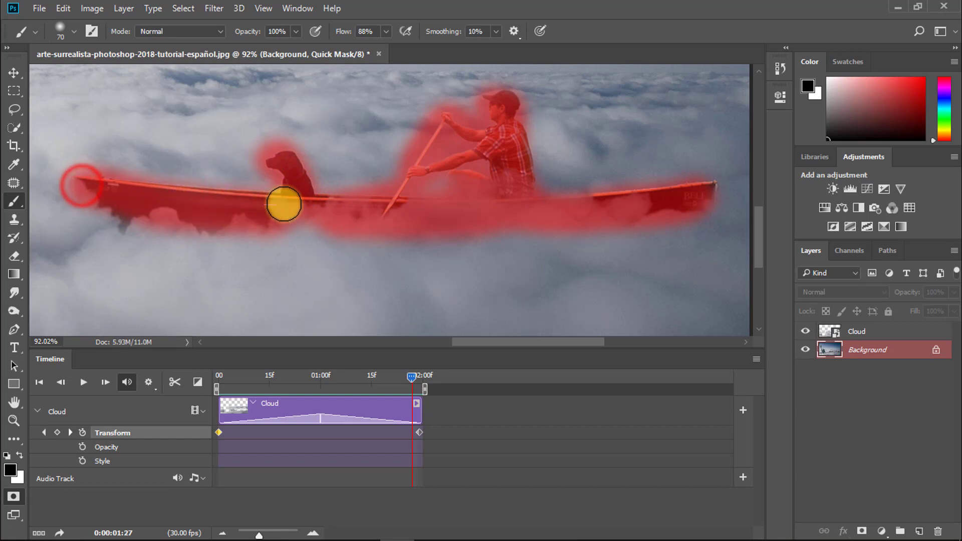
drag(125, 226, 645, 232)
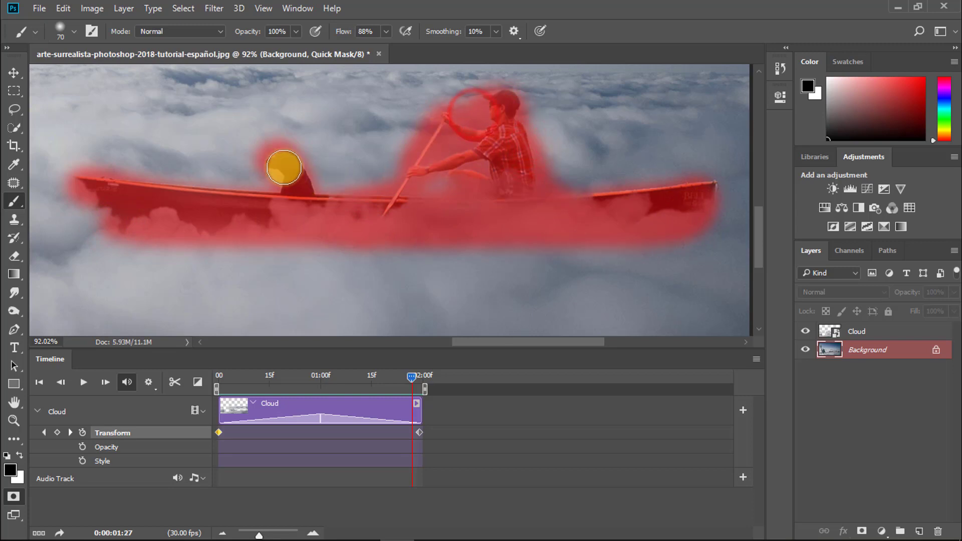
Turn the quick mask into a selection and invert it so that only the boat area is selected
scroll(405, 199, down, 3)
key(q)
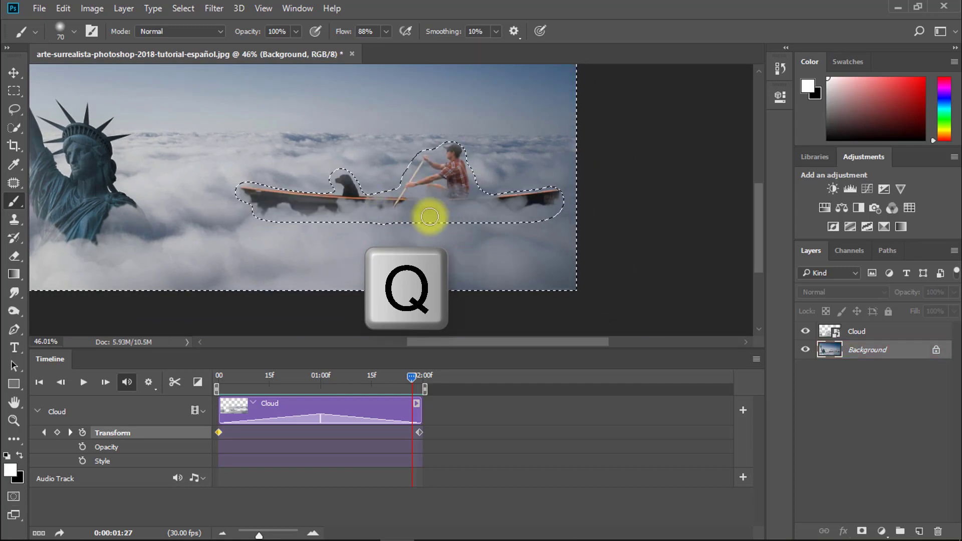
scroll(429, 217, down, 2)
key(ctrl+shift+i)
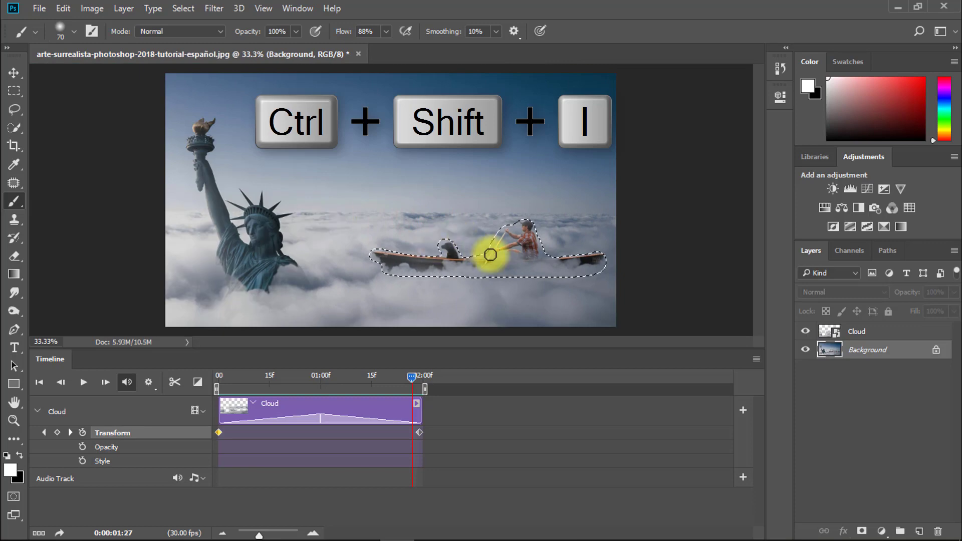
Copy the selected boat area to a new layer and rename that layer boat
key(ctrl+j)
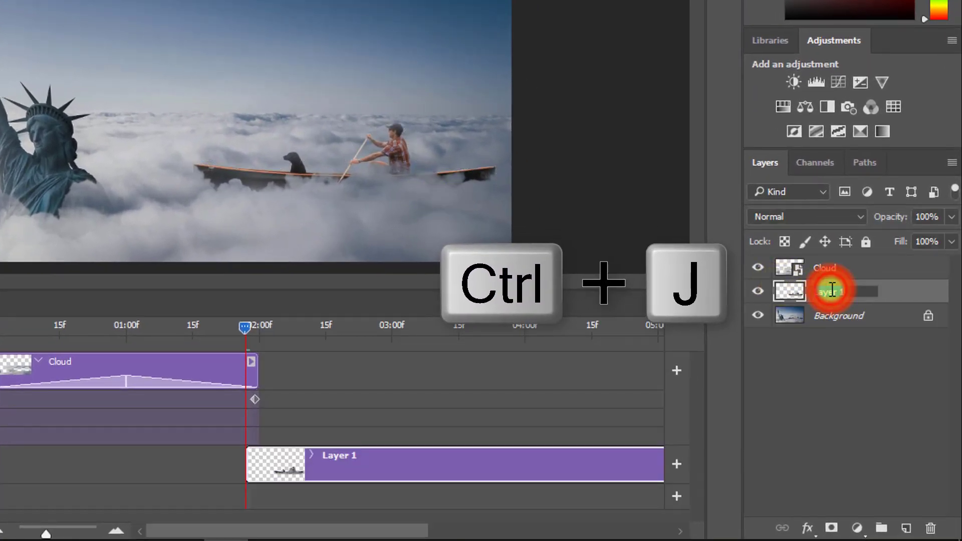
key(BackSpace)
key(BackSpace)
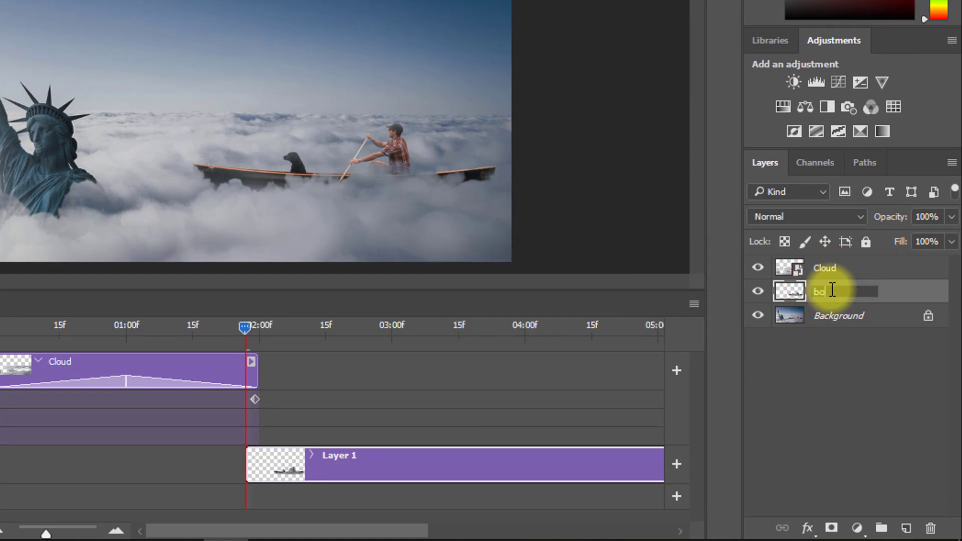
text(oat)
click(897, 290)
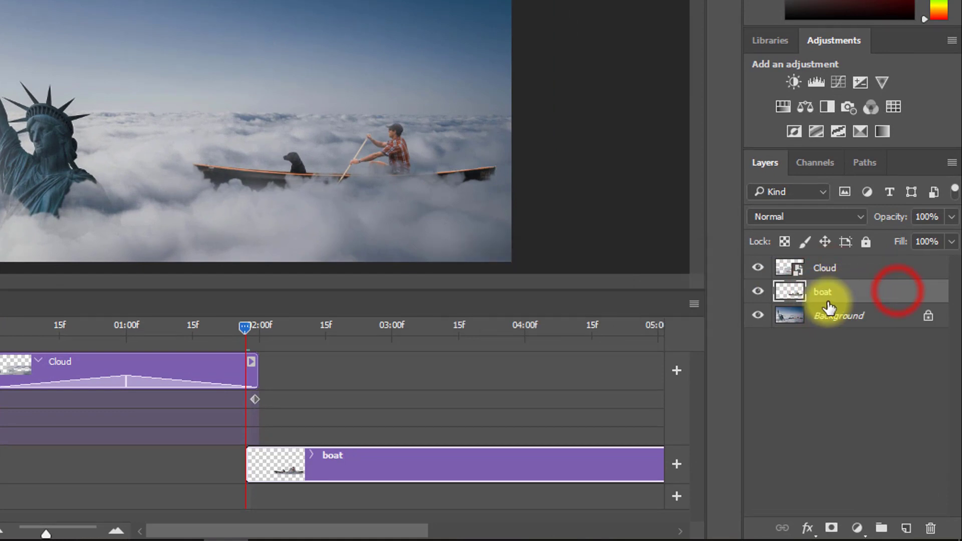
Move the boat clip to the timeline start, trim its end to 02:00f, and return the playhead to the start
drag(371, 468, 128, 474)
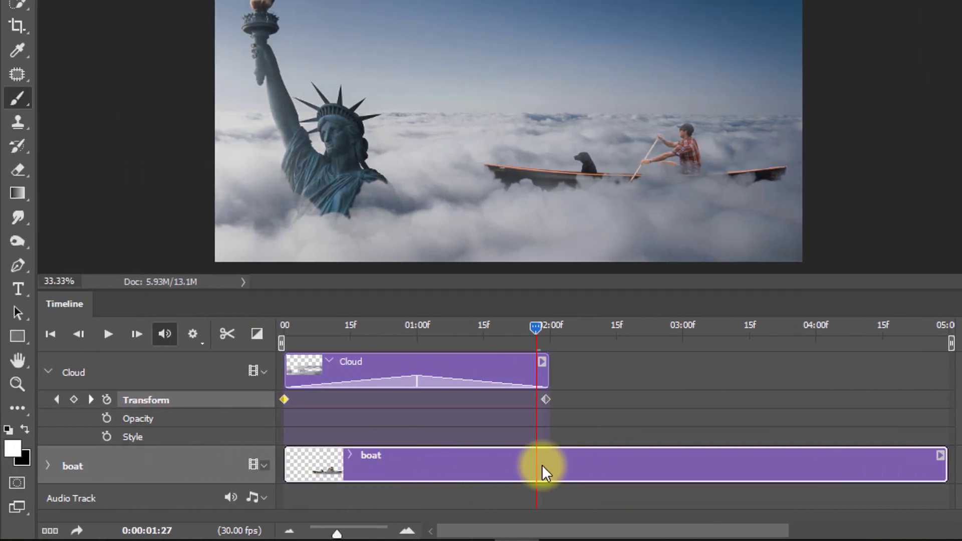
drag(680, 465, 586, 466)
drag(851, 466, 549, 465)
drag(537, 323, 357, 329)
drag(290, 322, 284, 322)
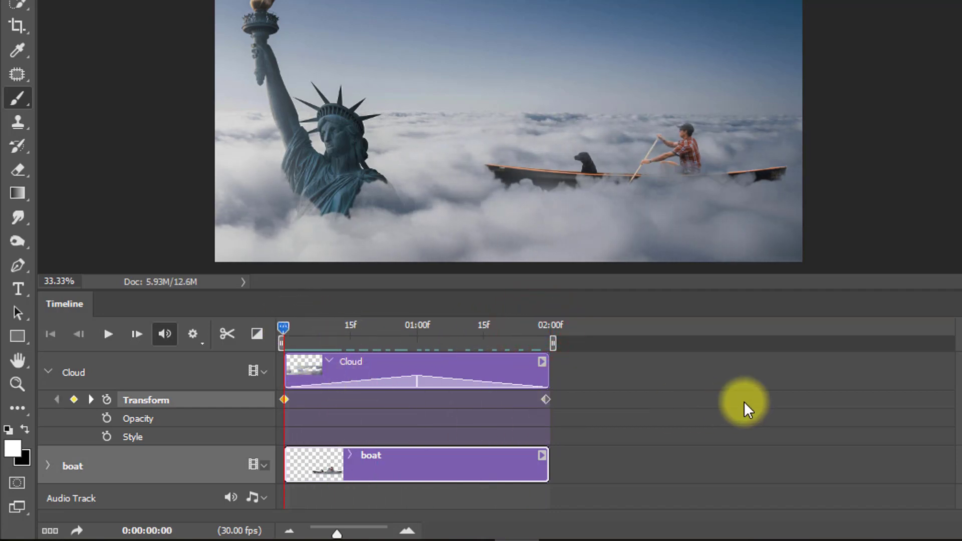
Convert the boat layer to a smart object
click(47, 465)
scroll(626, 464, down, 1)
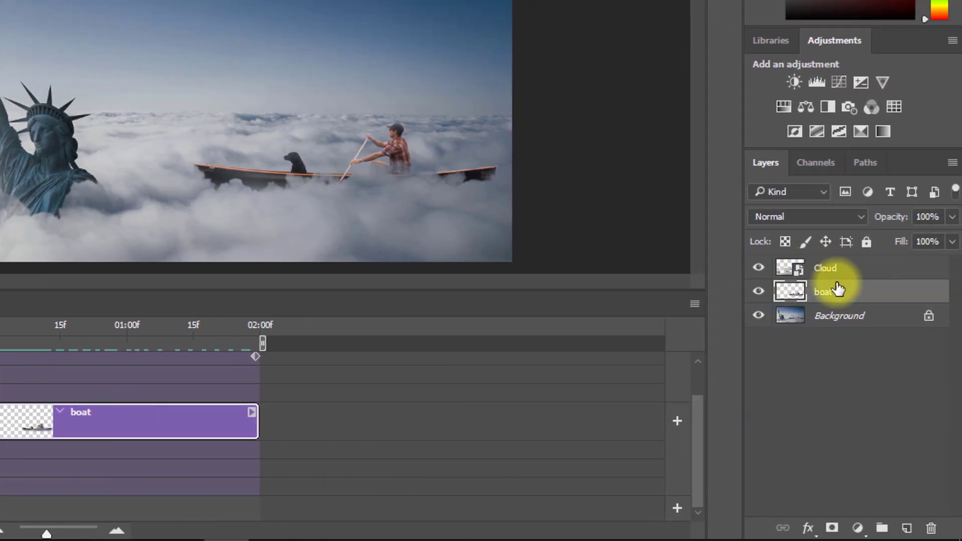
right_click(820, 296)
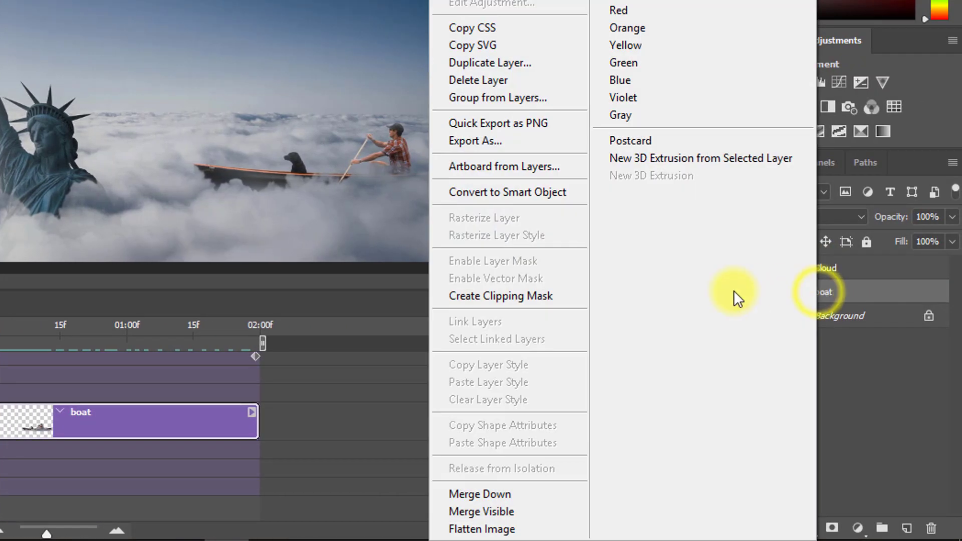
click(516, 186)
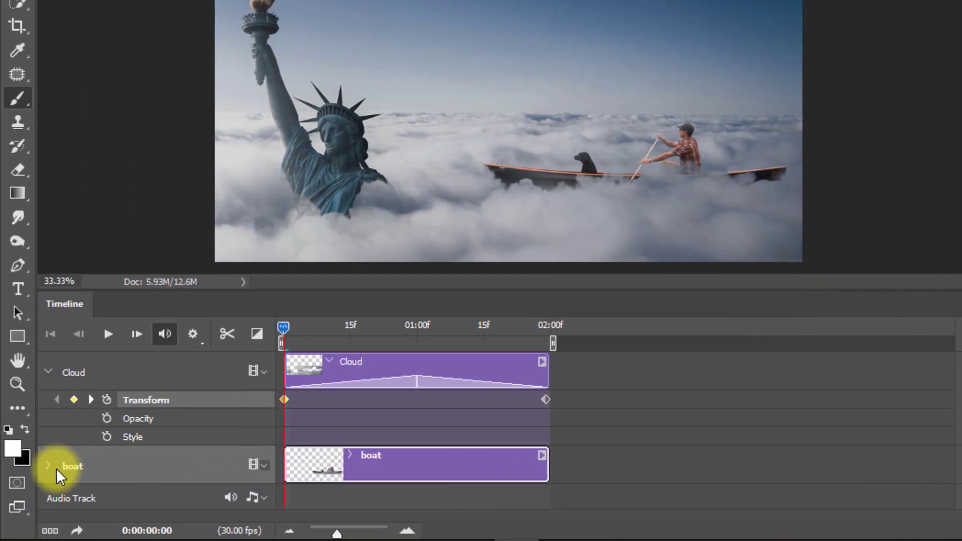
Add a Transform keyframe at the start of the boat clip and move the playhead to 0:00:01:29
click(46, 464)
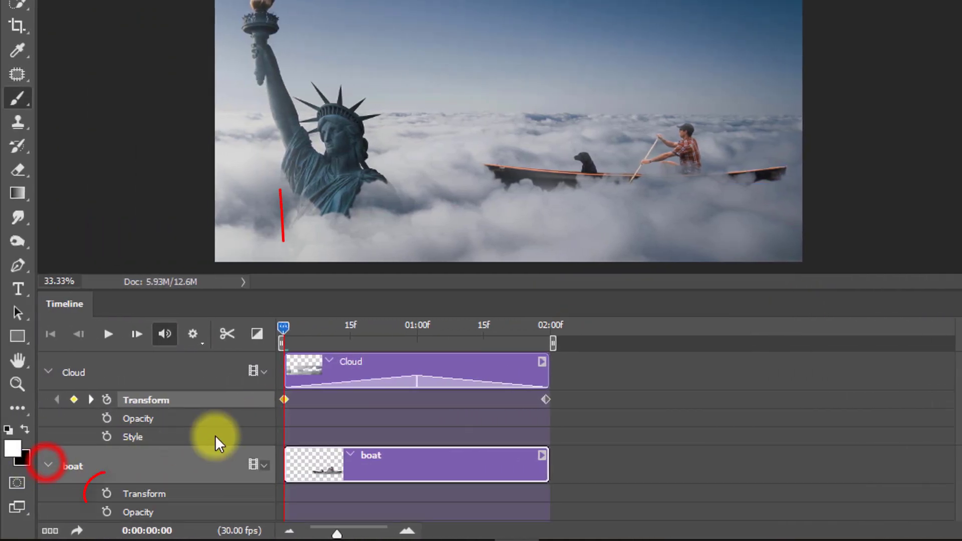
click(106, 493)
scroll(467, 456, down, 1)
drag(525, 328, 542, 326)
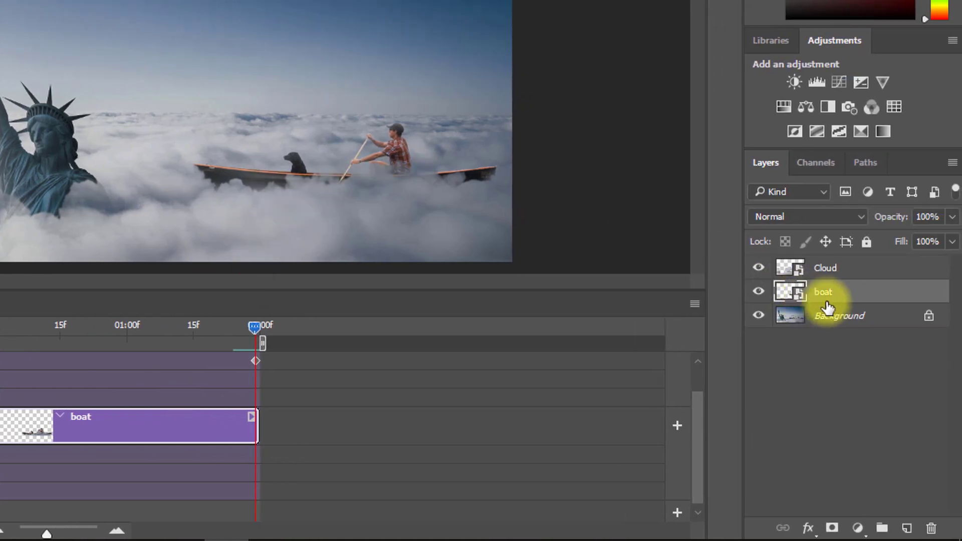
Free-transform the boat layer by moving it left until the bow reaches the statue, and apply the new position
key(ctrl+t)
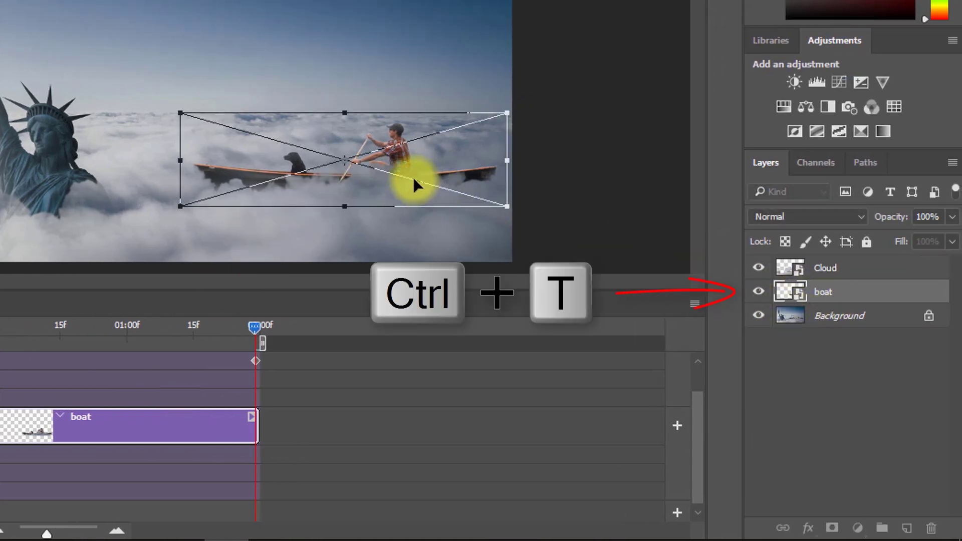
drag(386, 156, 337, 151)
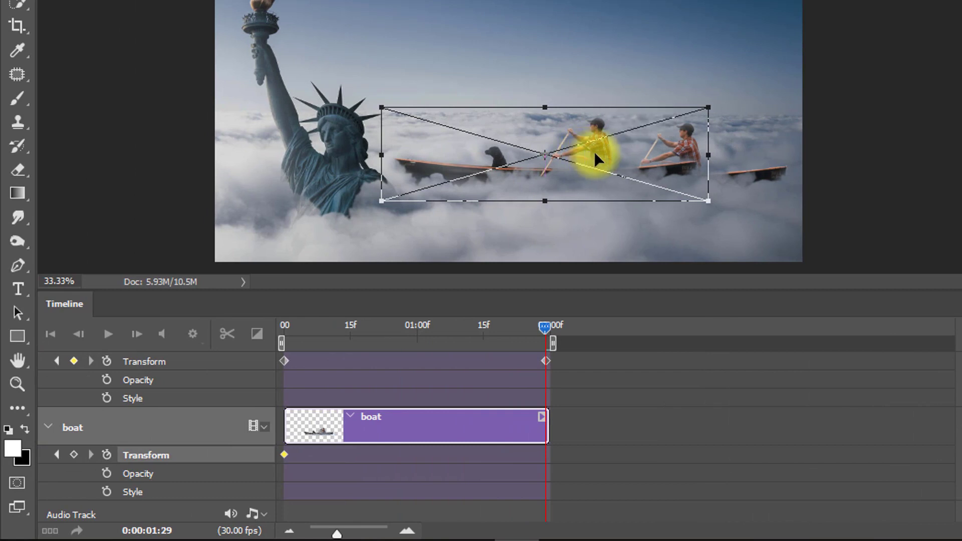
drag(587, 142, 581, 141)
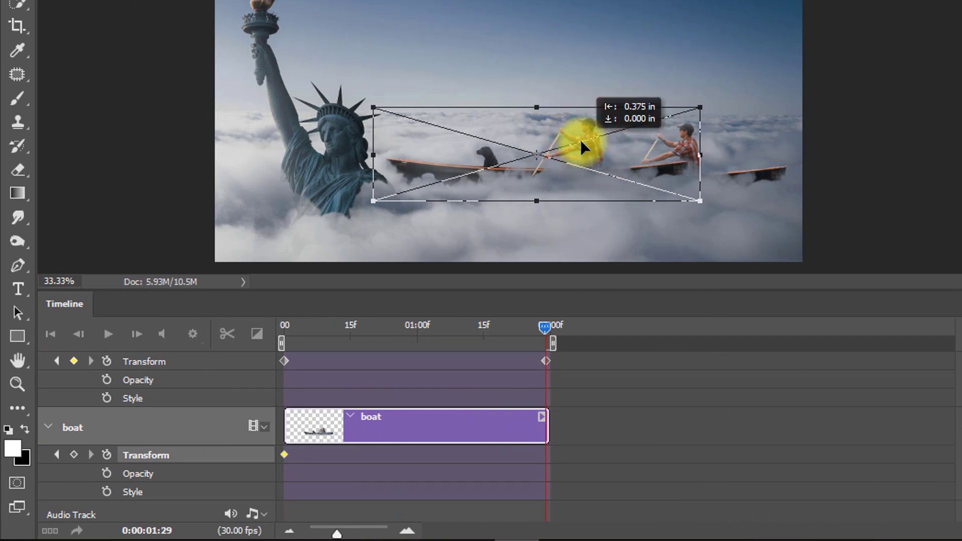
drag(581, 140, 575, 139)
mouse_move(579, 174)
mouse_down()
mouse_move(570, 152)
mouse_move(584, 158)
mouse_up()
key(Return)
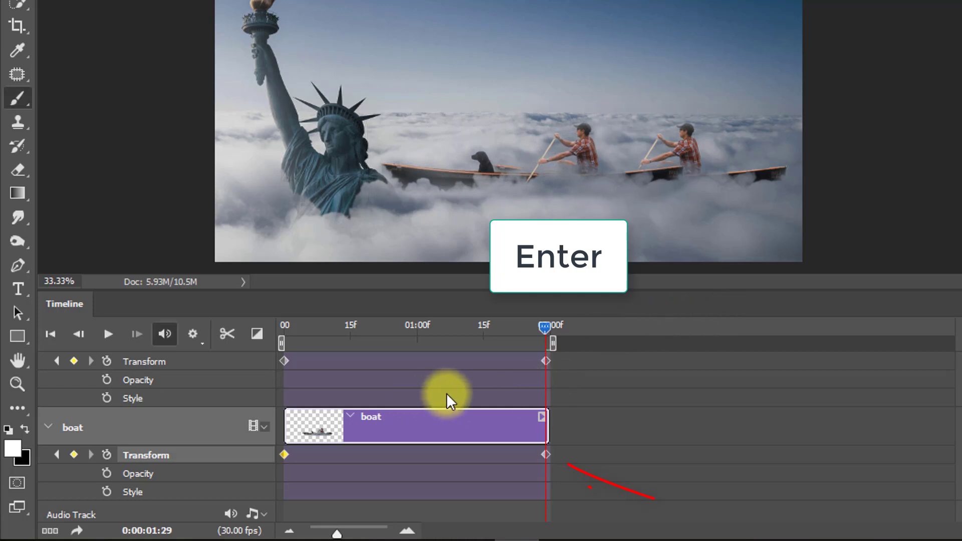
mouse_move(548, 325)
mouse_down()
mouse_move(294, 315)
mouse_move(483, 320)
mouse_move(543, 335)
mouse_up()
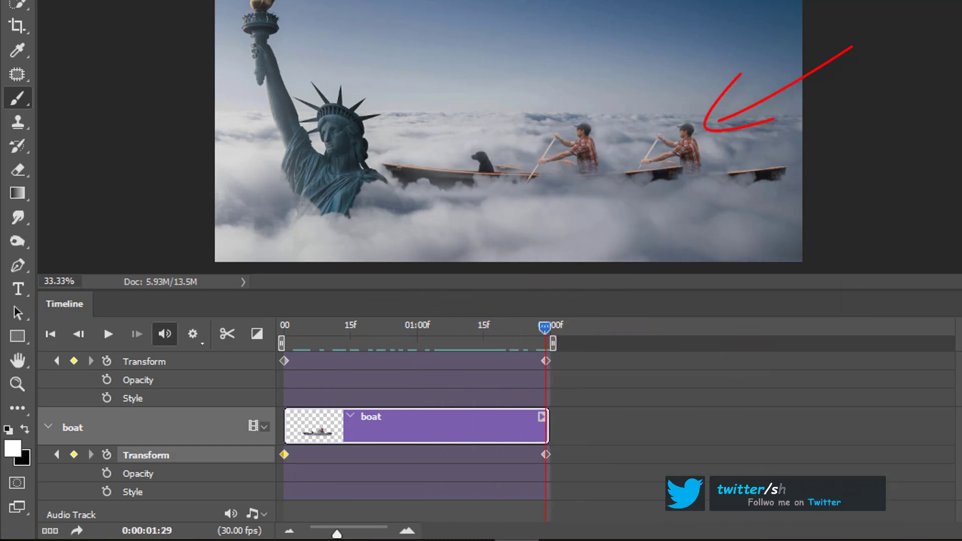
Hide the boat and Cloud layers and make the Background layer active
click(848, 361)
click(849, 361)
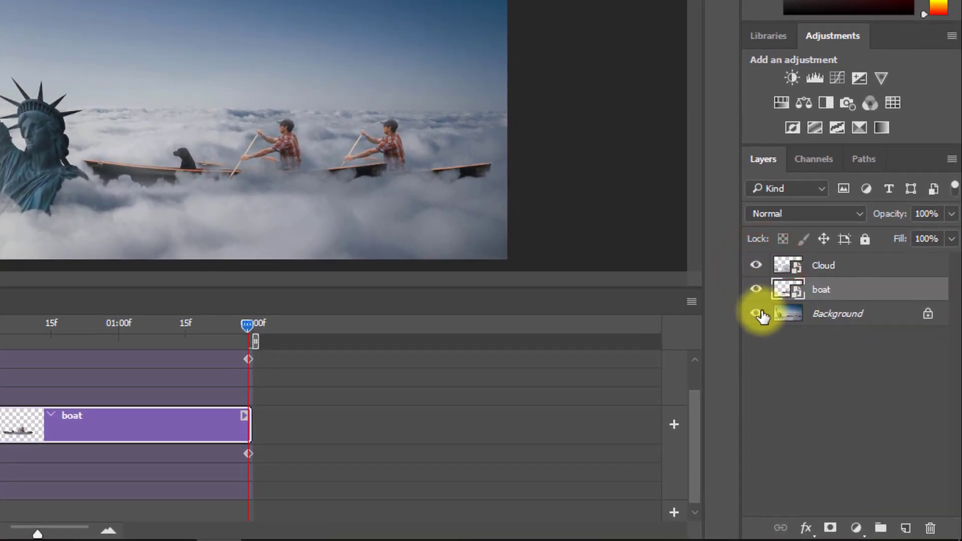
click(756, 291)
click(756, 266)
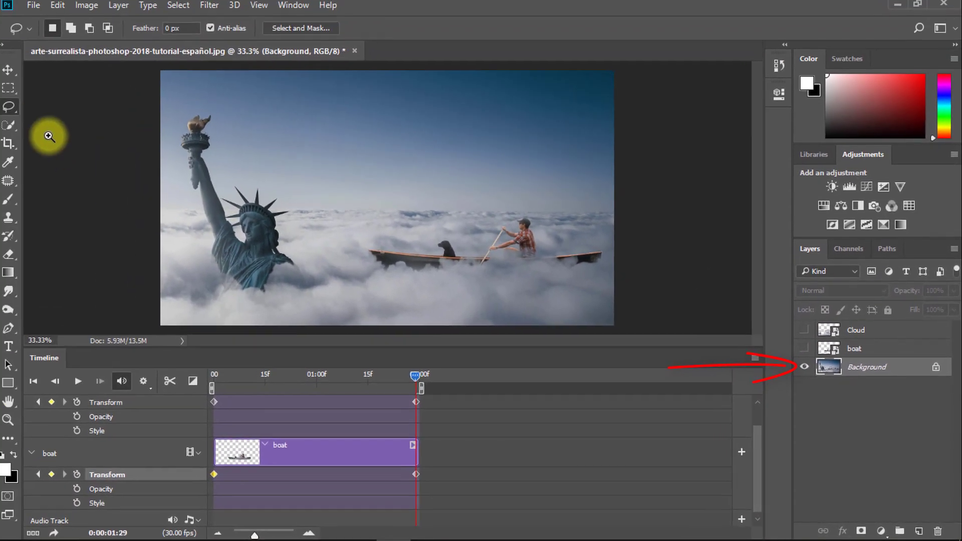
Draw a freehand Lasso selection closely around the whole boat, the dog and the rower on the Background layer
right_click(11, 106)
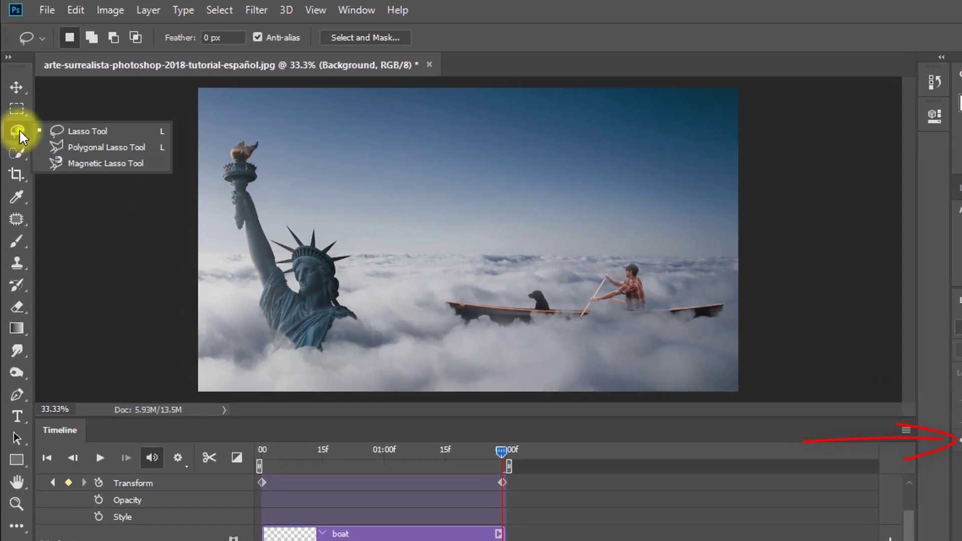
click(92, 141)
mouse_move(623, 335)
mouse_down()
mouse_move(679, 328)
mouse_move(688, 318)
mouse_up()
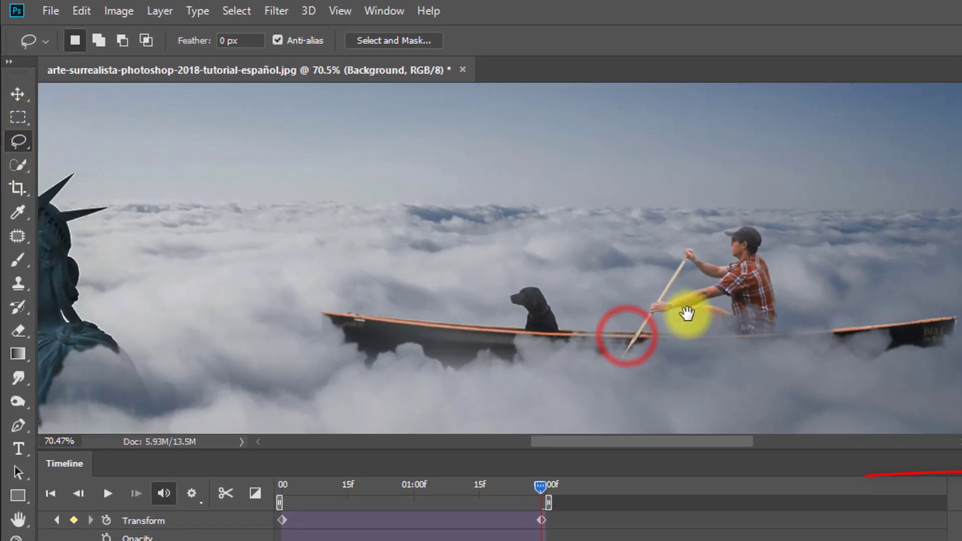
mouse_move(300, 315)
mouse_down()
mouse_move(327, 302)
mouse_move(446, 302)
mouse_move(510, 282)
mouse_move(624, 283)
mouse_move(679, 245)
mouse_up()
mouse_move(786, 252)
mouse_down()
mouse_move(797, 283)
mouse_move(958, 301)
mouse_up()
mouse_move(957, 361)
mouse_down()
mouse_move(936, 378)
mouse_move(462, 391)
mouse_move(375, 382)
mouse_move(313, 349)
mouse_move(300, 319)
mouse_up()
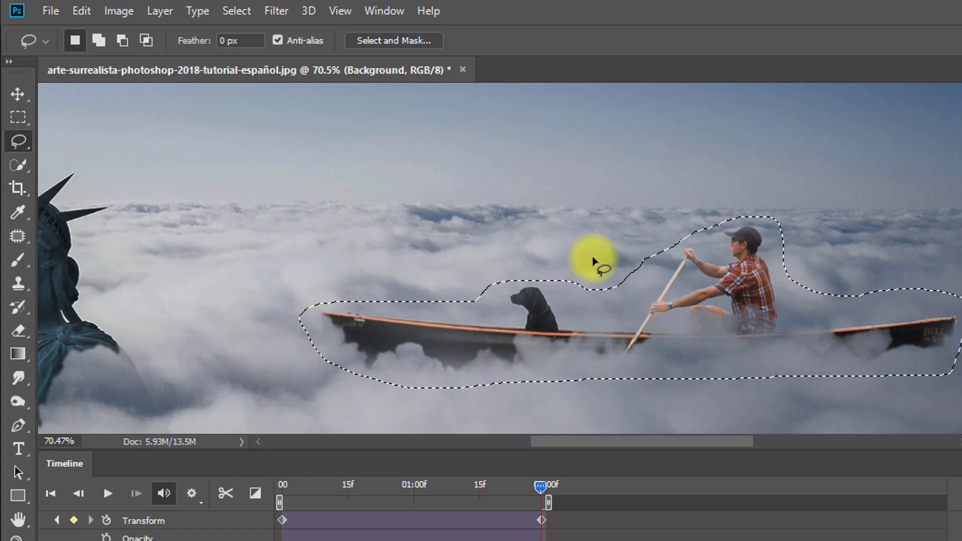
Fill the selected boat area with Content-Aware at Normal mode and 100% opacity, and deselect
click(81, 11)
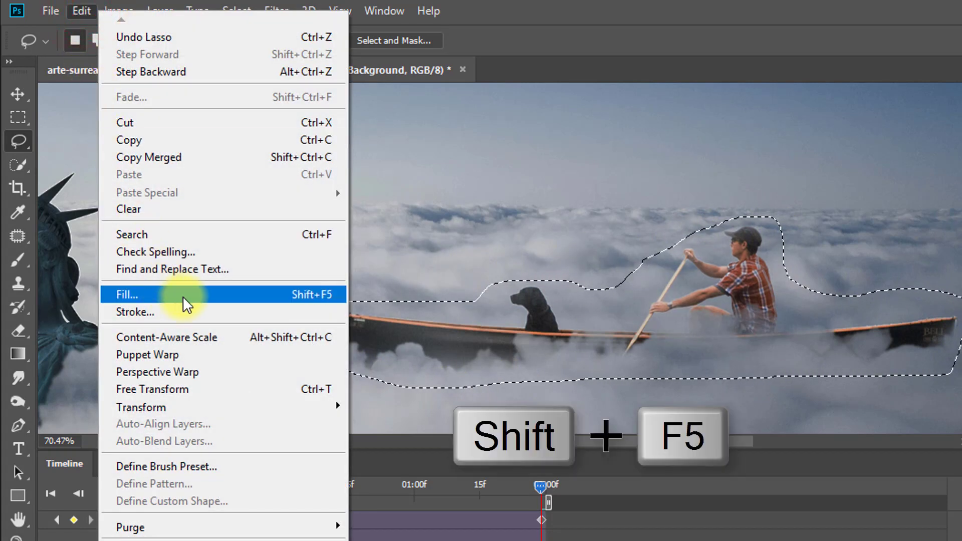
click(302, 296)
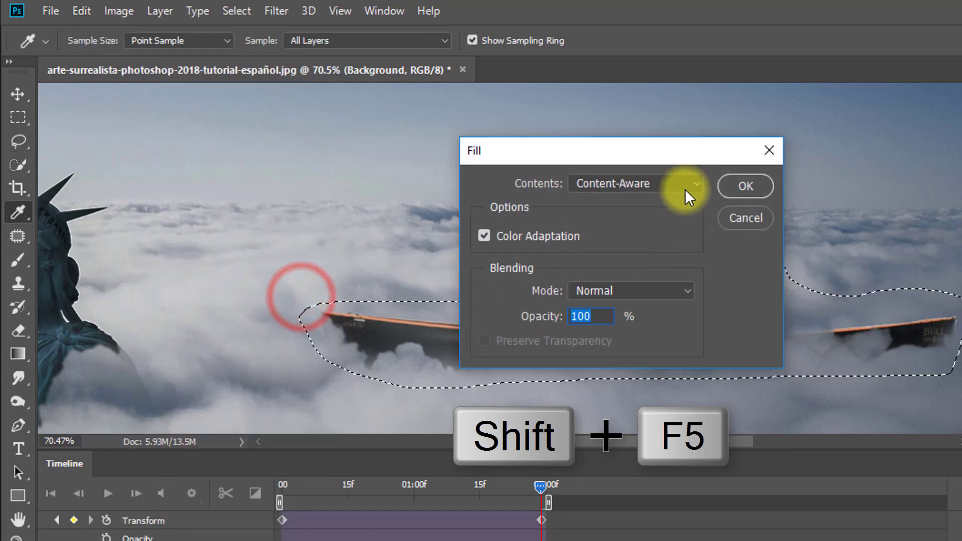
click(744, 189)
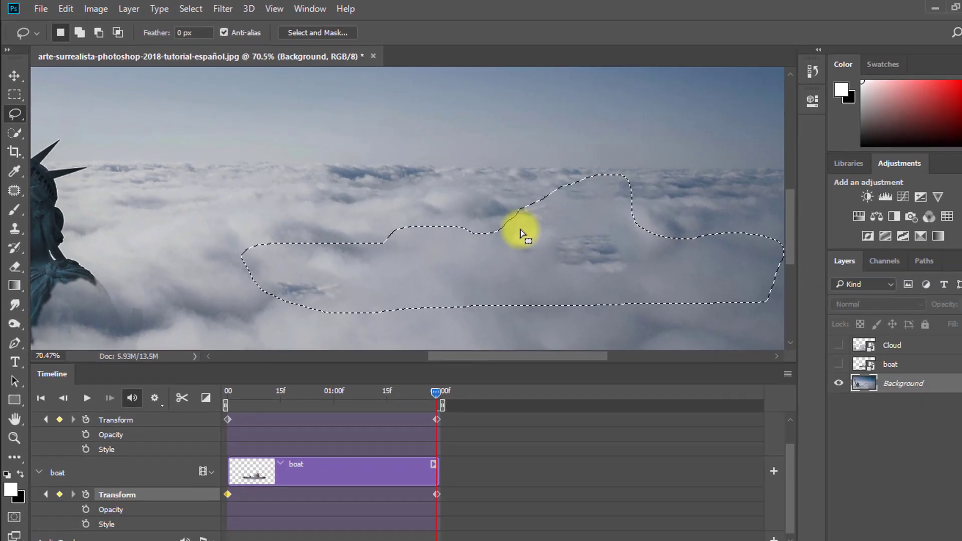
key(ctrl+d)
drag(574, 292, 522, 292)
key(ctrl+d)
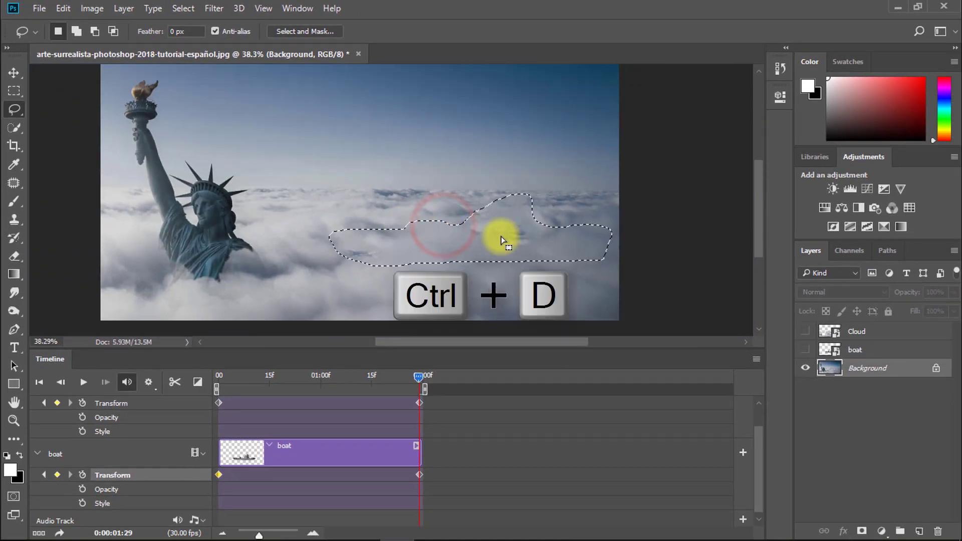
Show the Cloud and boat layers again and play the animation from the start
click(806, 331)
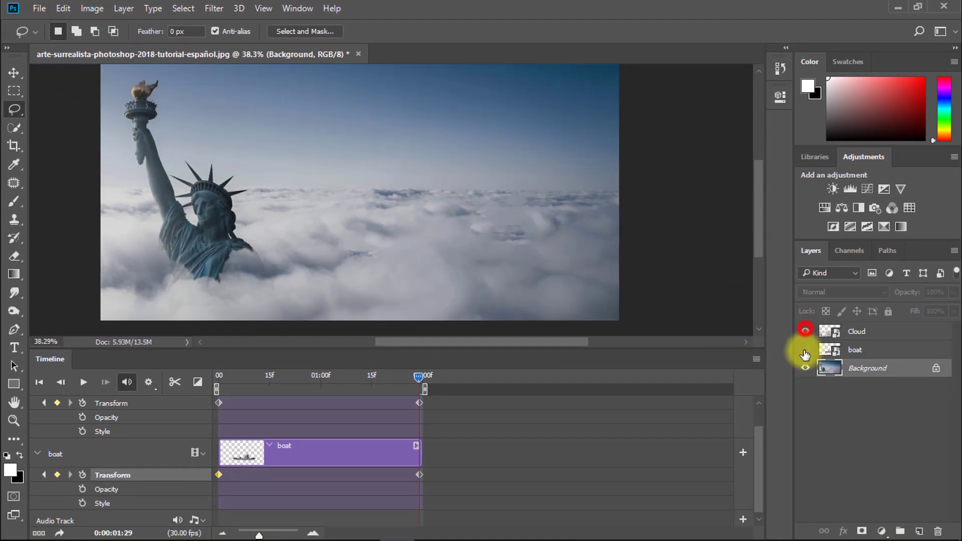
click(805, 349)
drag(420, 379, 210, 382)
click(85, 384)
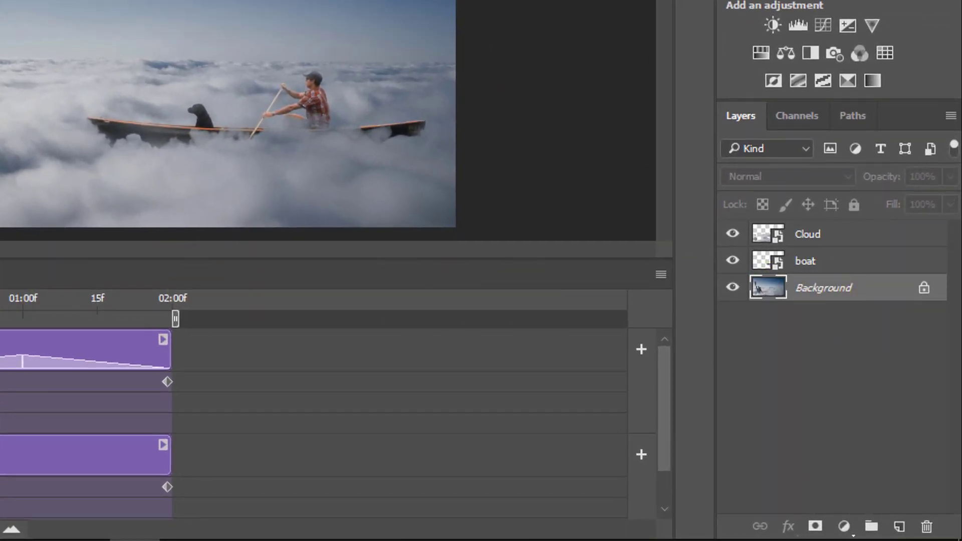
Duplicate the Background layer, move the copy above the Cloud layer and give it a black layer mask
key(ctrl+j)
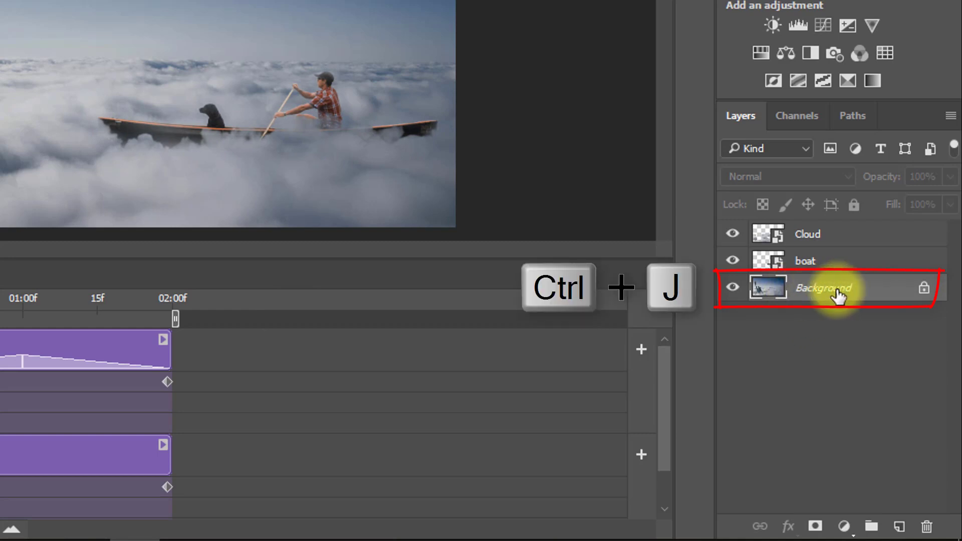
key(ctrl+j)
drag(812, 294, 836, 232)
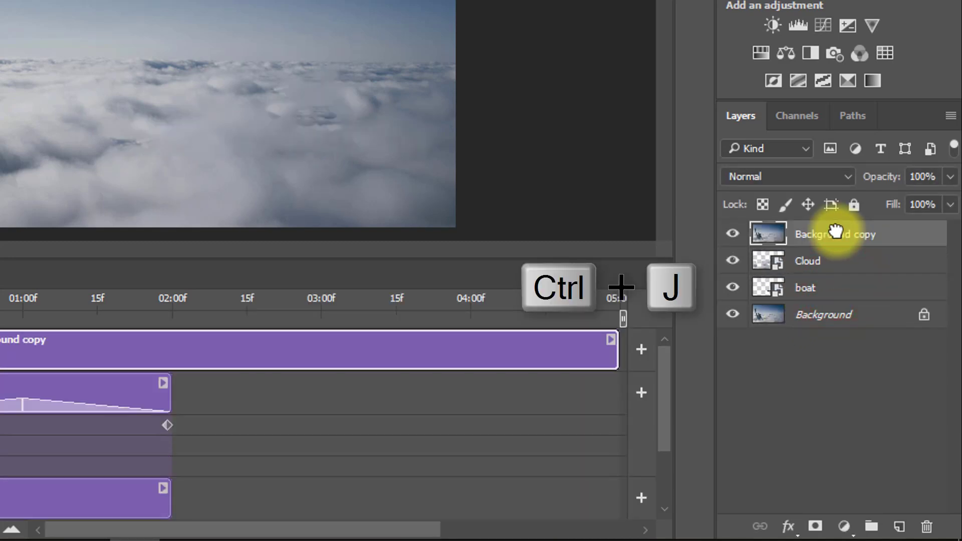
key(alt)
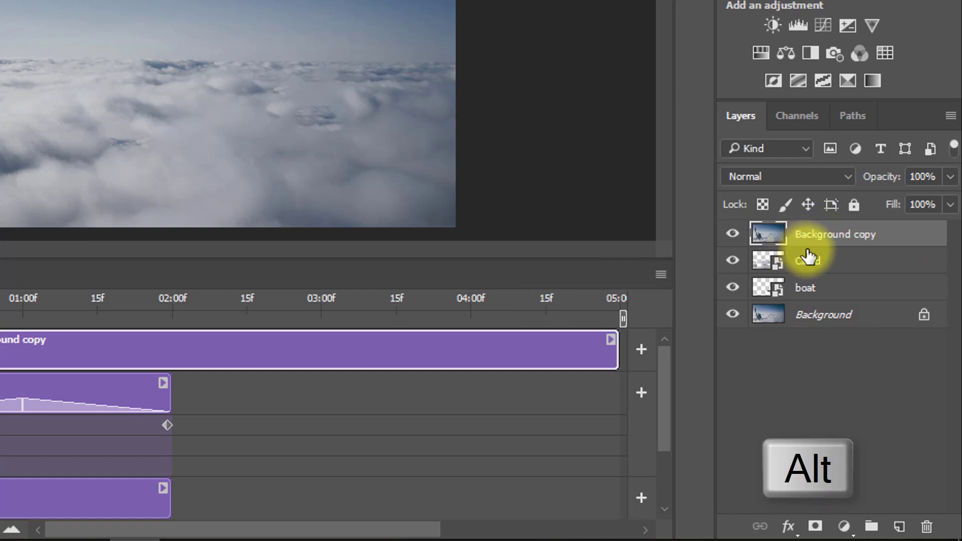
alt+click(816, 527)
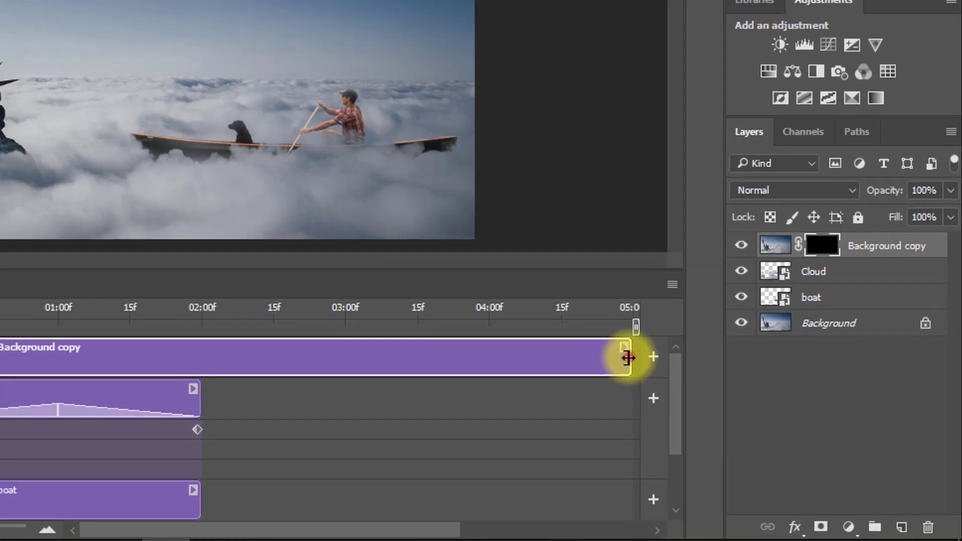
Trim the Background copy clip to end at 02:00f together with the Cloud and boat clips
drag(621, 350, 174, 342)
drag(424, 405, 425, 406)
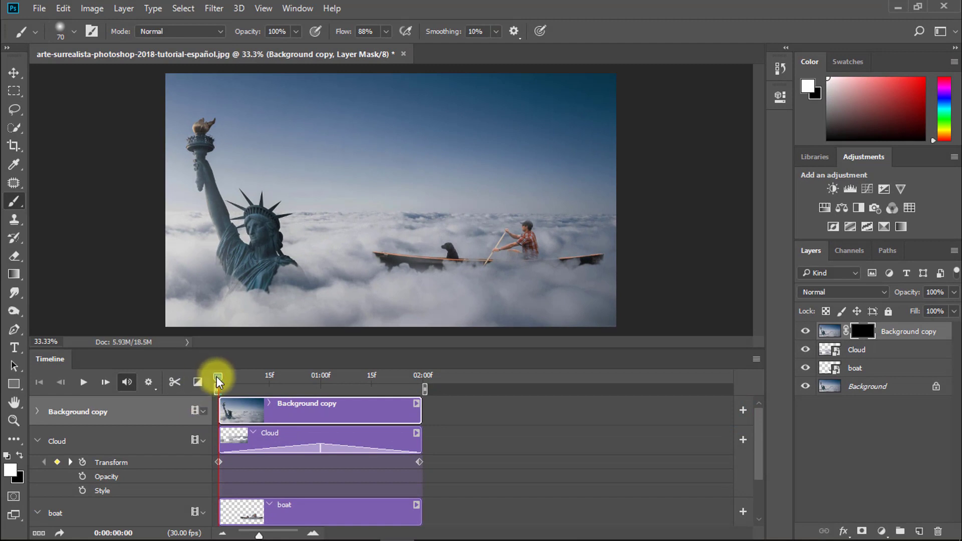
drag(218, 382, 243, 384)
click(264, 414)
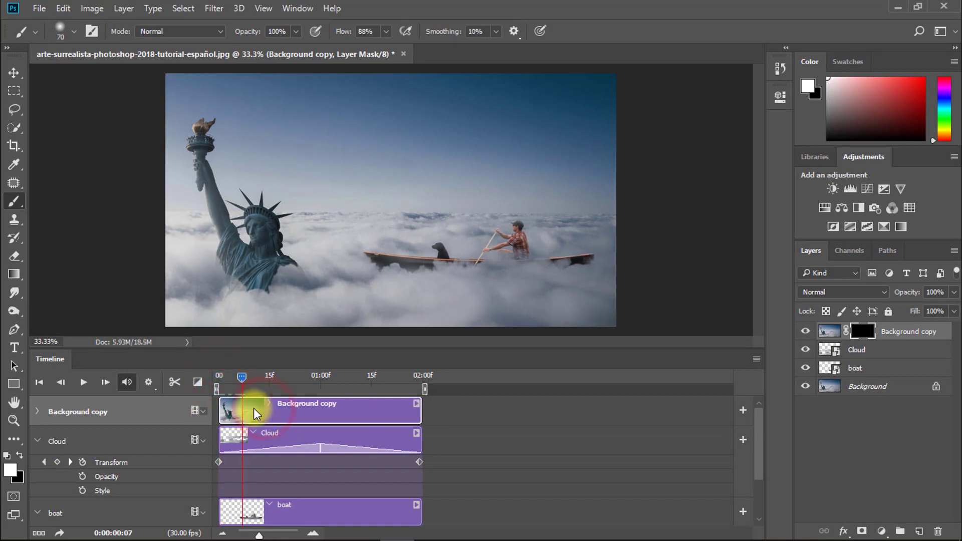
Paint white on the Background copy's mask with a soft brush around the boat at 0:00:01:07 and 0:00:00:26 to blend clouds over it
drag(243, 381, 345, 381)
drag(354, 241, 400, 240)
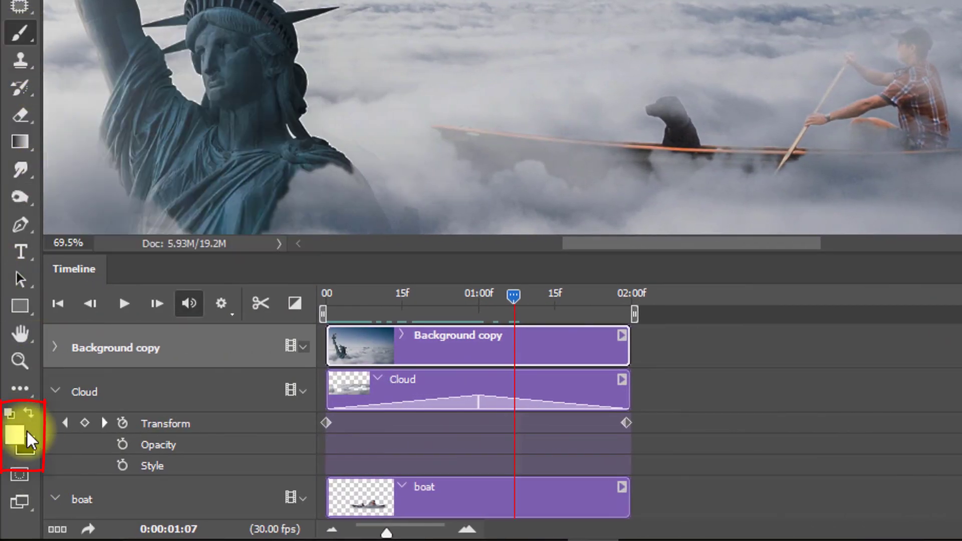
mouse_move(582, 98)
mouse_down()
mouse_move(510, 98)
mouse_move(646, 74)
mouse_up()
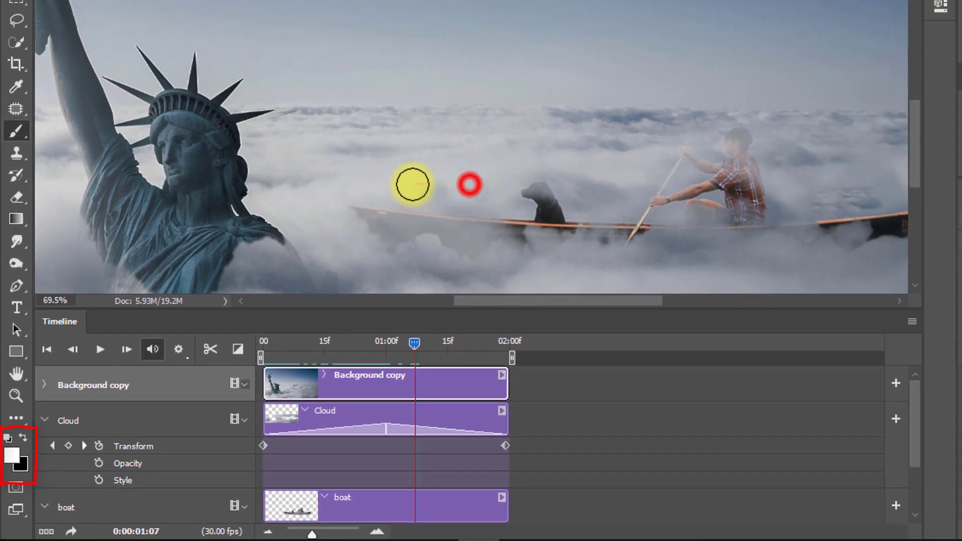
click(488, 194)
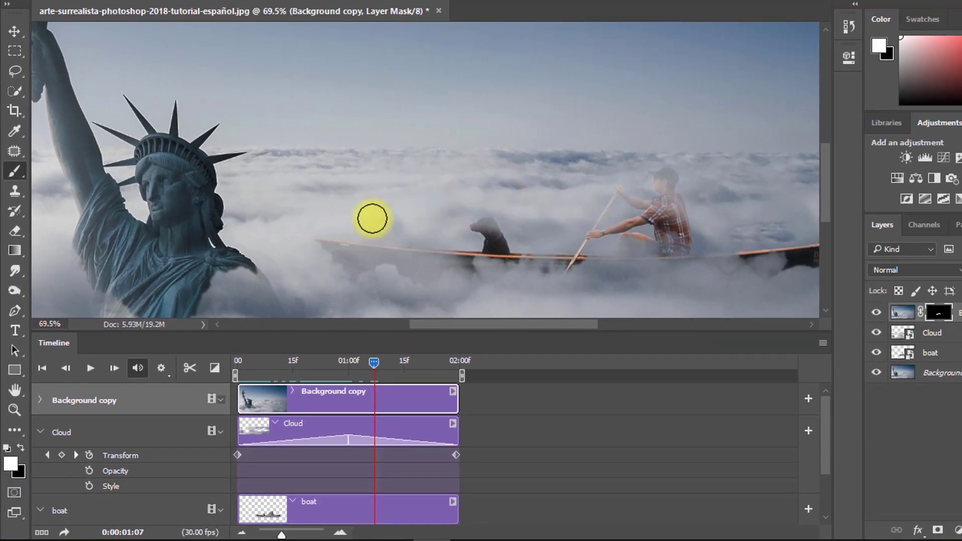
click(464, 189)
click(523, 193)
click(555, 225)
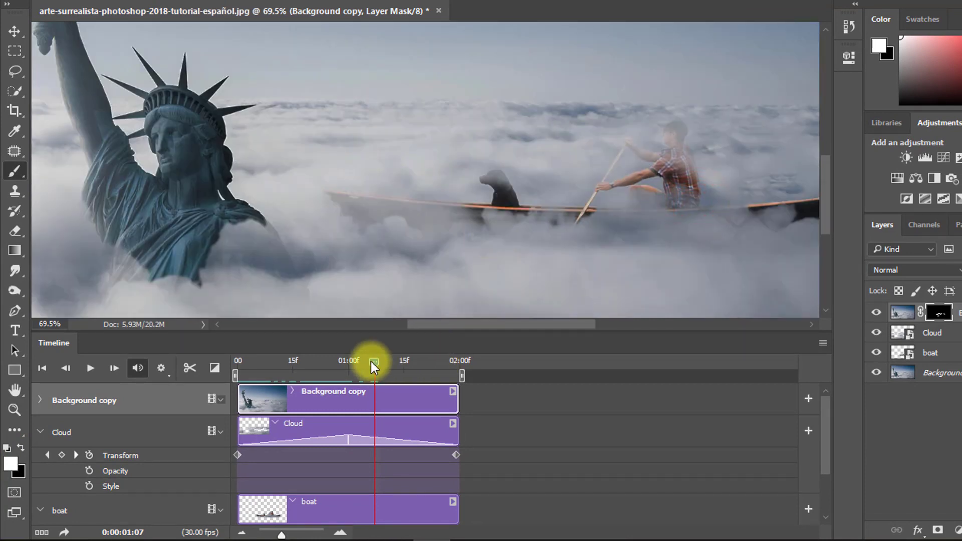
drag(374, 361, 335, 372)
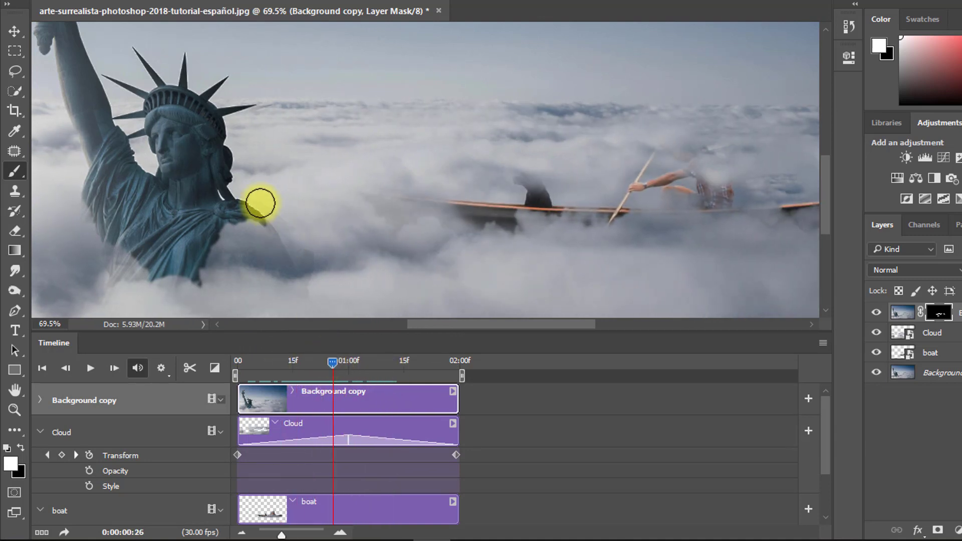
mouse_move(303, 247)
mouse_down()
mouse_move(280, 207)
mouse_move(306, 233)
mouse_move(313, 262)
mouse_move(279, 215)
mouse_move(318, 237)
mouse_move(396, 256)
mouse_up()
Scrub to 0:00:01:29 and play the animation to check how the boat blends into the clouds
drag(333, 362, 460, 374)
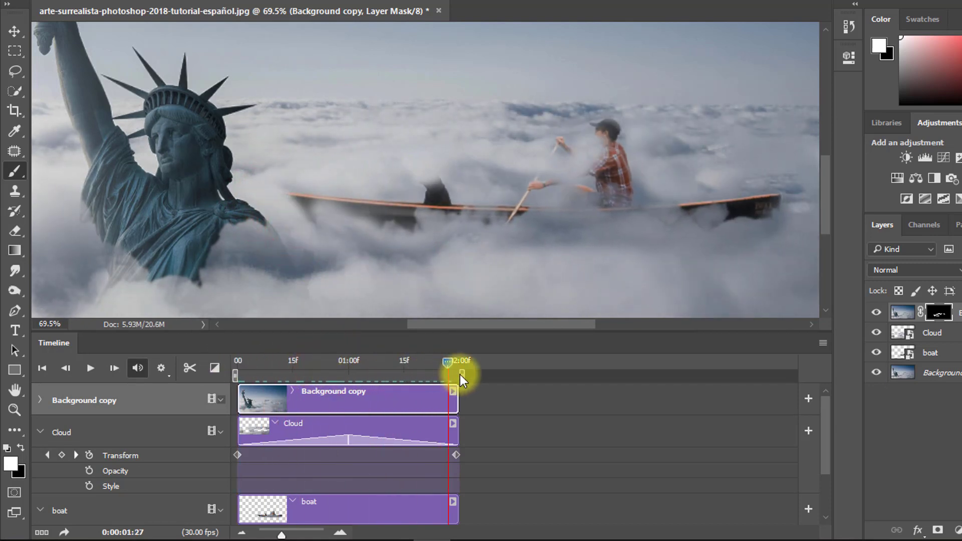
drag(531, 381, 458, 396)
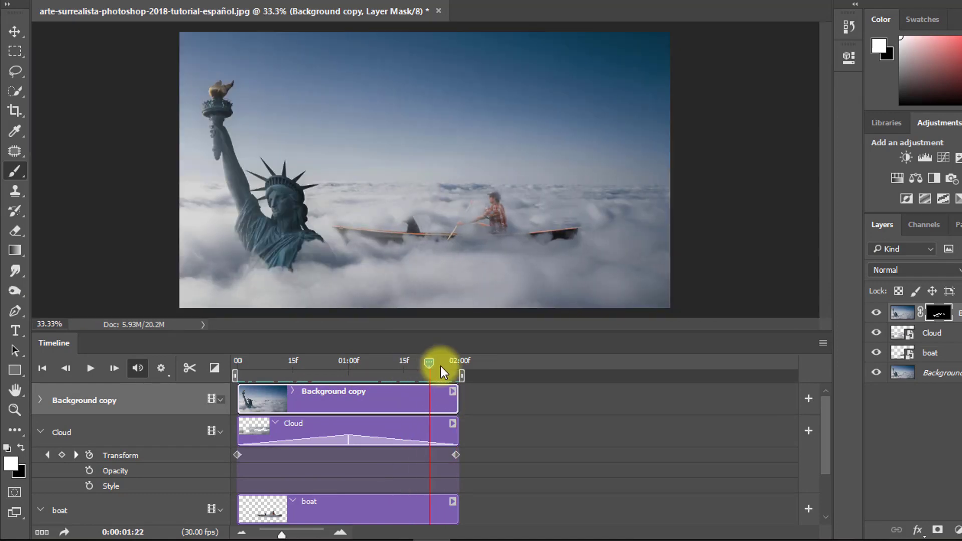
click(91, 368)
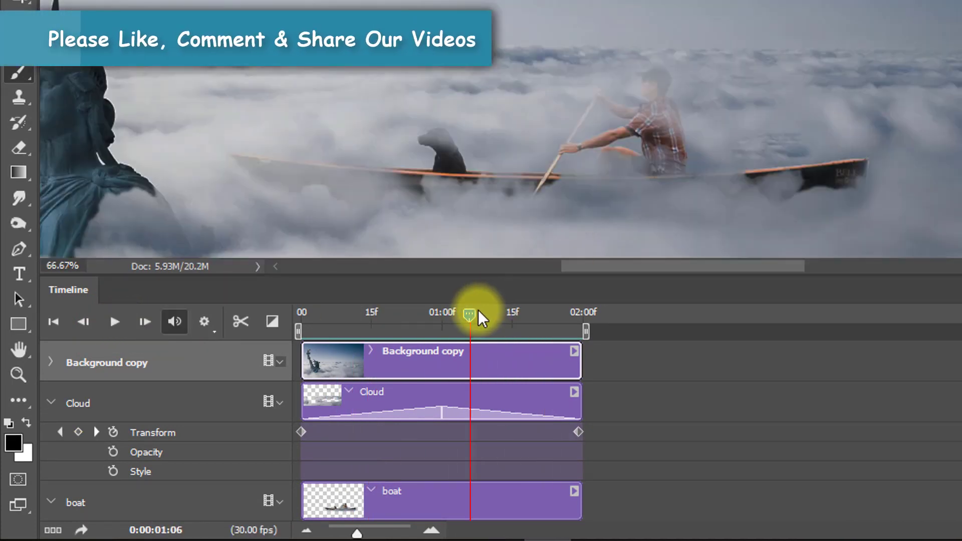
Paint black on the Background copy's mask over the boat from 0:00:01:22 to bring back covered parts, and scrub through the result
drag(469, 311, 544, 326)
click(200, 168)
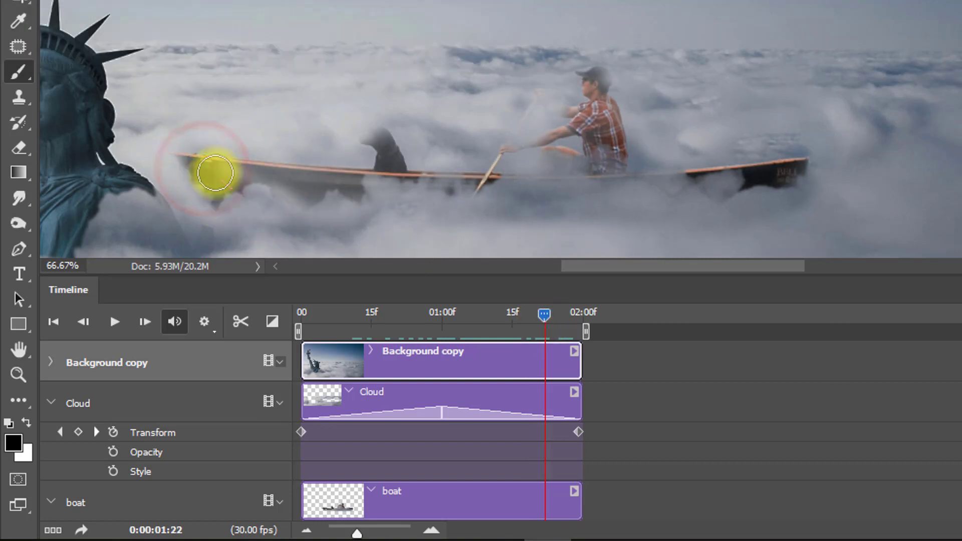
drag(215, 173, 284, 201)
mouse_move(549, 314)
mouse_down()
mouse_move(279, 301)
mouse_move(574, 321)
mouse_move(258, 308)
mouse_move(563, 327)
mouse_up()
click(343, 164)
click(191, 161)
drag(633, 327, 495, 324)
alt+click(483, 181)
alt+click(482, 180)
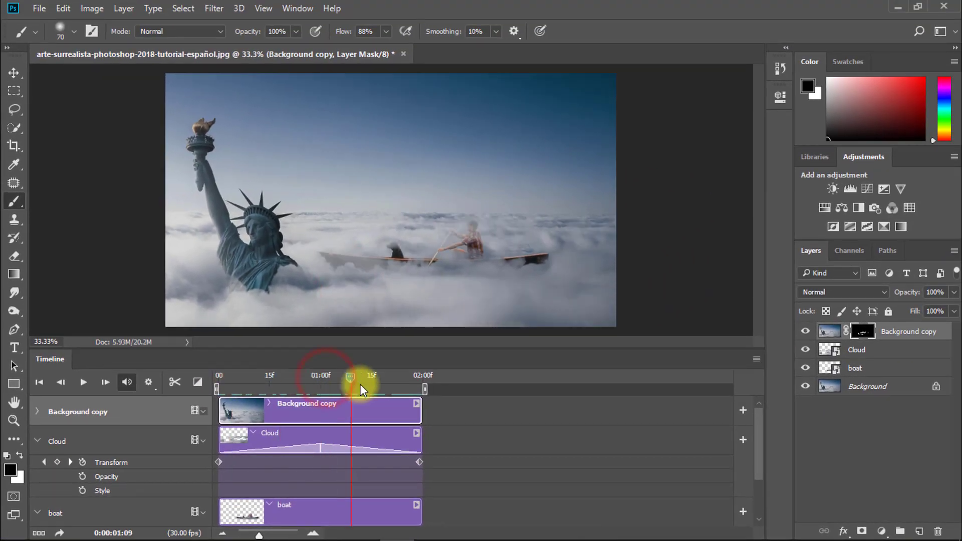
drag(387, 385, 405, 385)
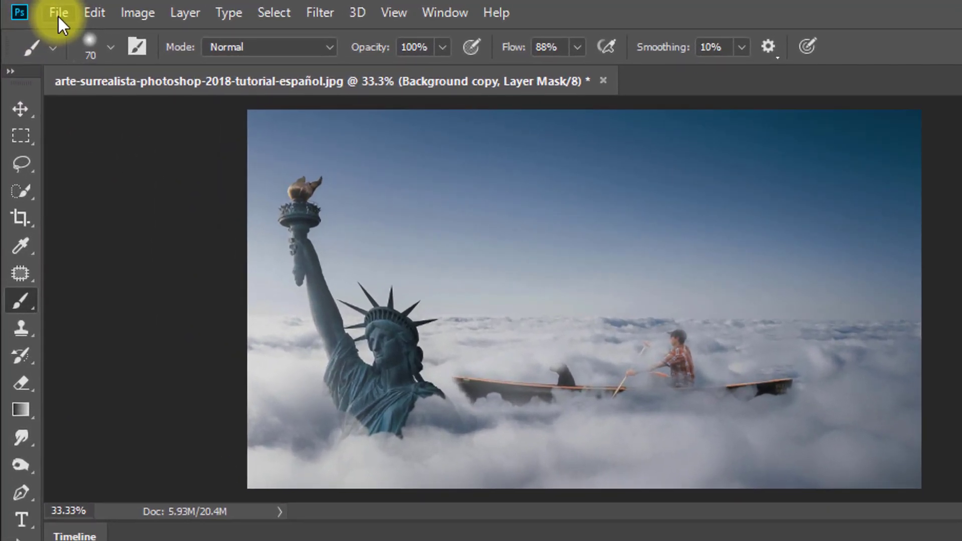
Render the work area as a High Quality H.264 video at 1920 x 1080 into the Desktop folder, and switch to the desktop
click(58, 15)
mouse_move(120, 294)
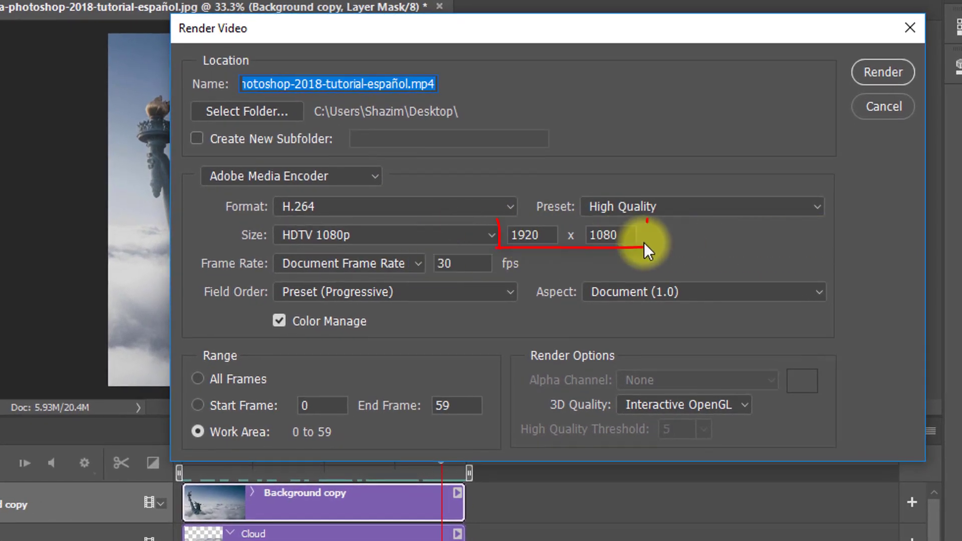
double_click(524, 235)
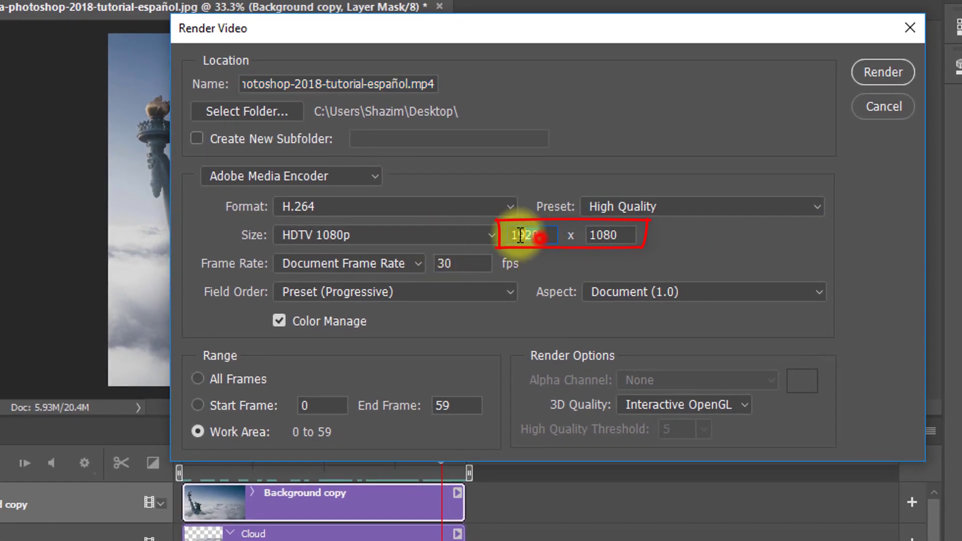
click(276, 110)
double_click(481, 317)
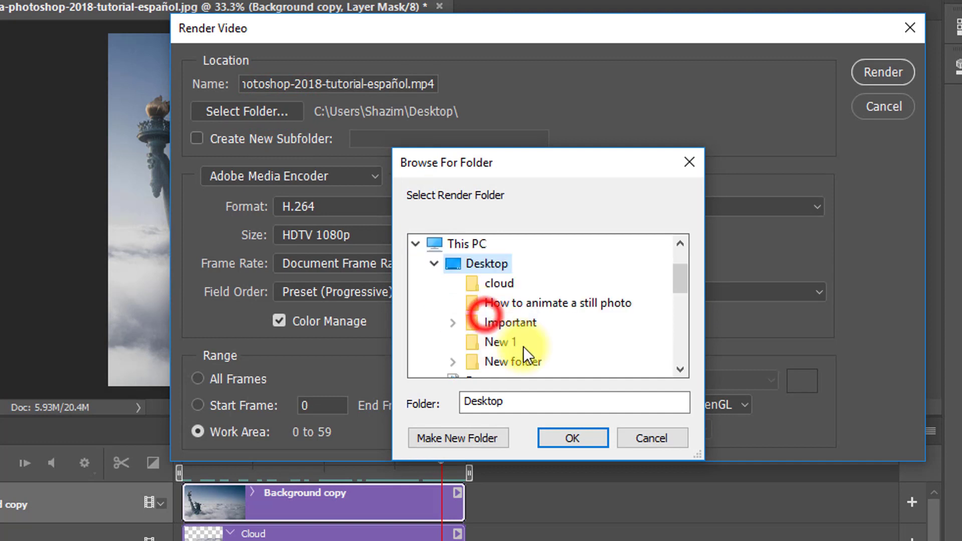
click(564, 437)
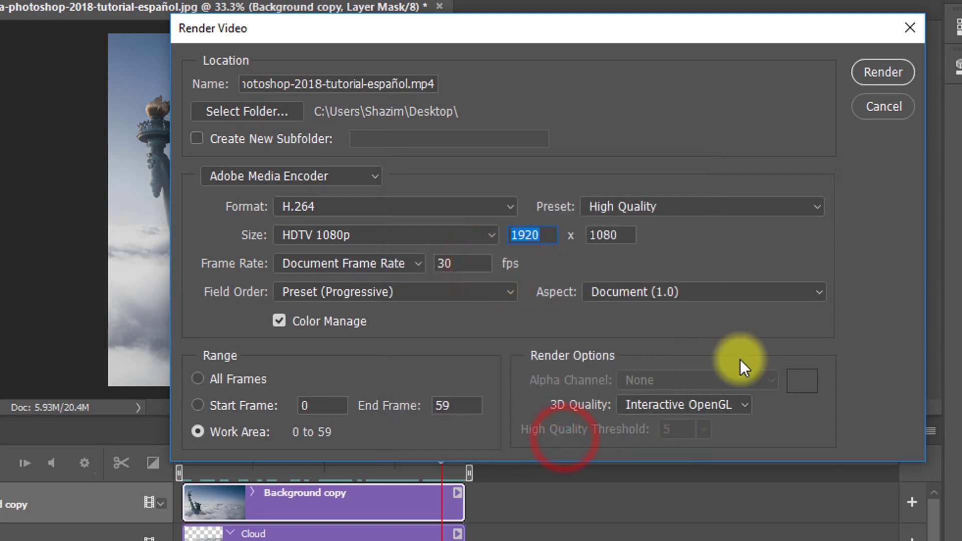
click(875, 77)
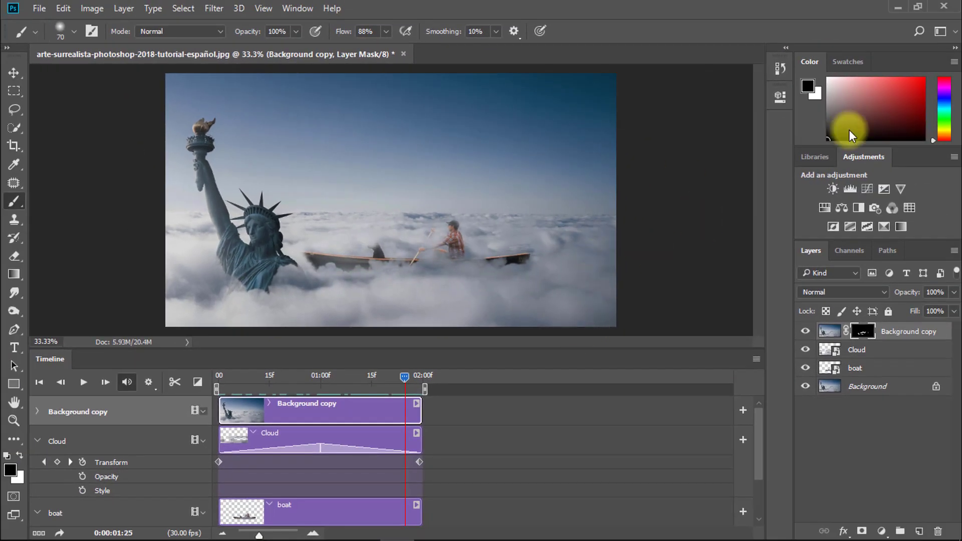
click(901, 6)
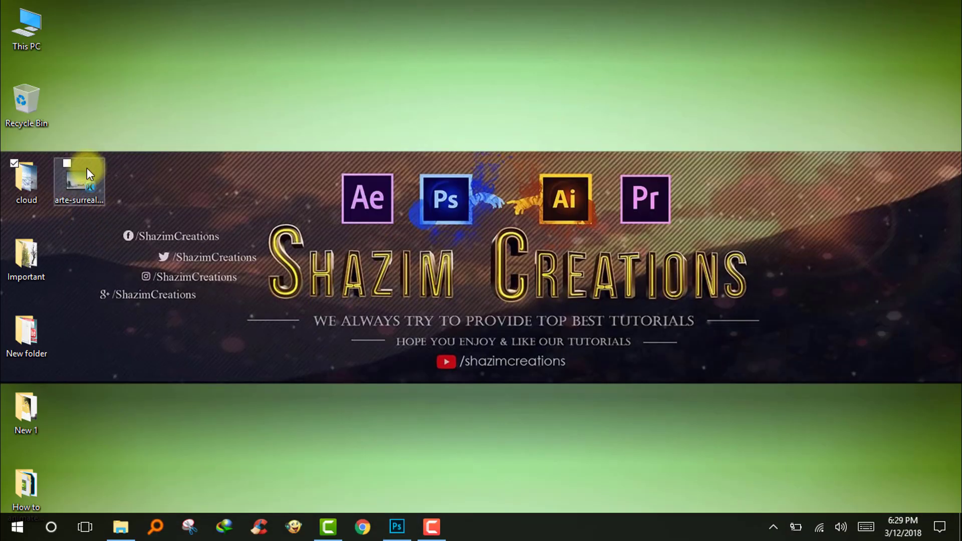